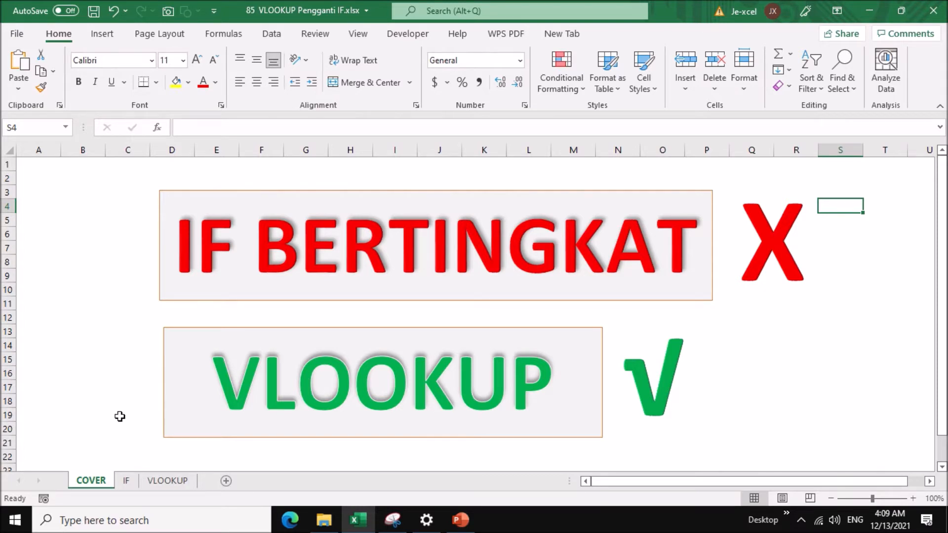
Open the IF sheet and examine the Poin-to-Grade table in B5:C12 along with the POIN and GRADE cells in row 3.
{"action": "left_click", "coordinate": [128, 481]}
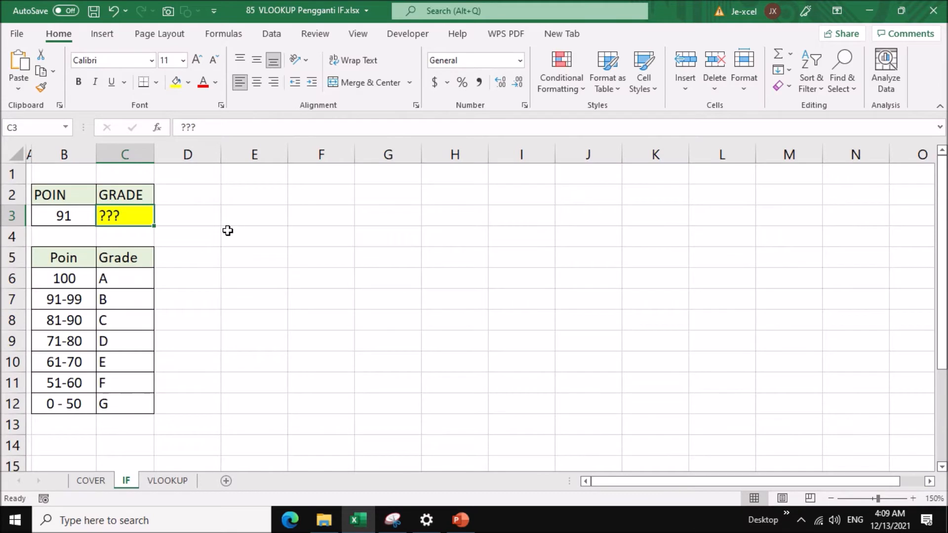
{"action": "left_click", "coordinate": [80, 260]}
{"action": "left_click_drag", "start_coordinate": [80, 260], "coordinate": [128, 387]}
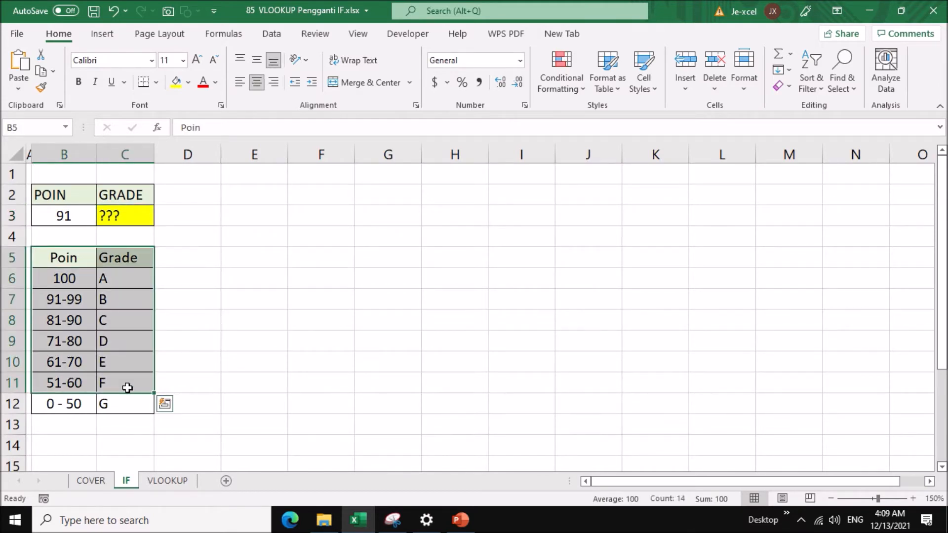
{"action": "left_click", "coordinate": [132, 402]}
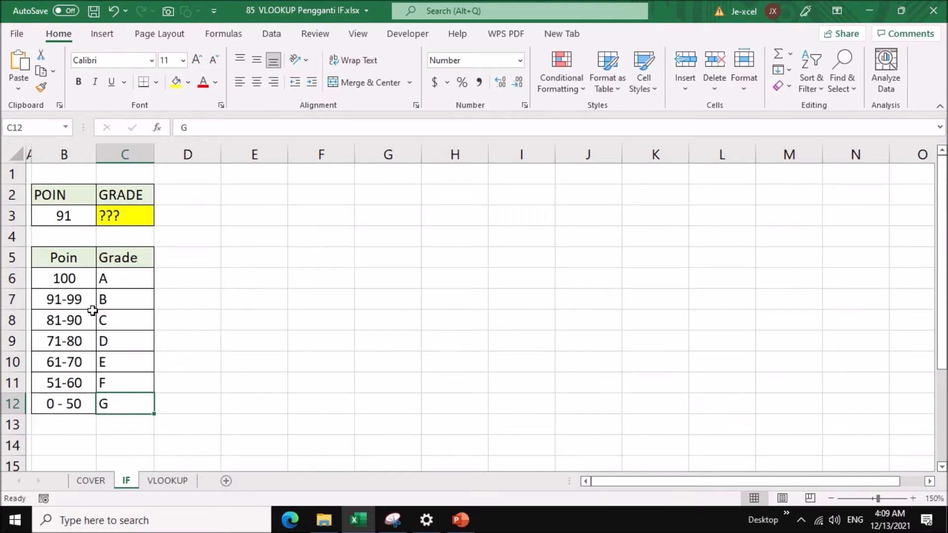
{"action": "left_click", "coordinate": [132, 281]}
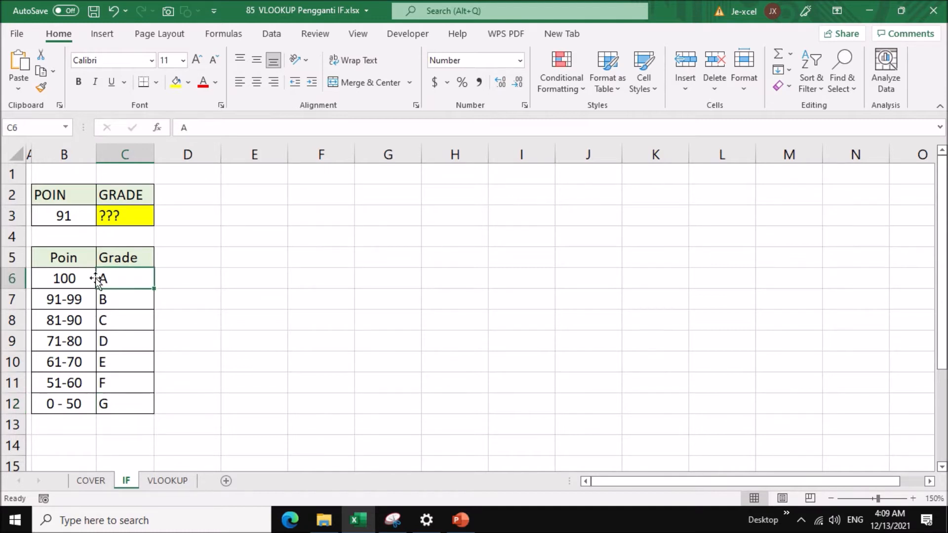
{"action": "left_click", "coordinate": [79, 280]}
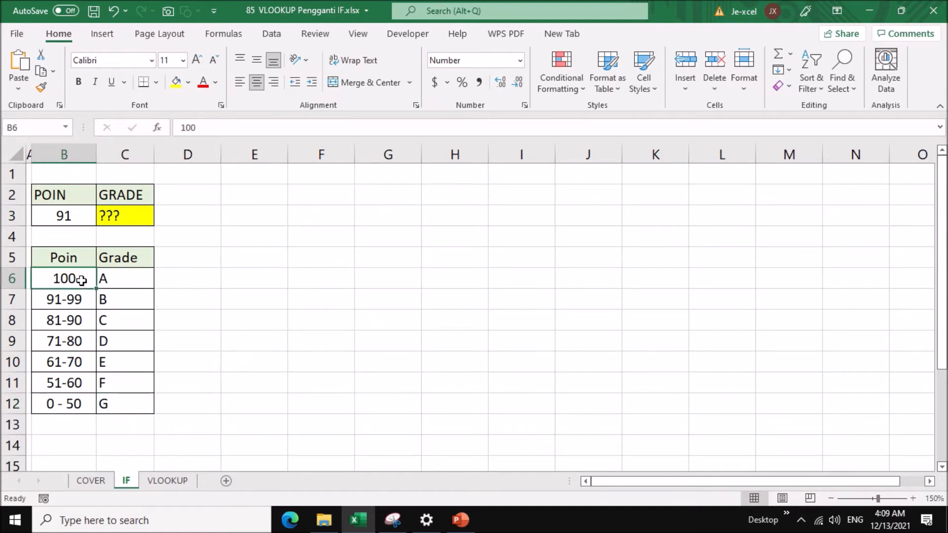
{"action": "left_click_drag", "start_coordinate": [74, 260], "coordinate": [73, 380]}
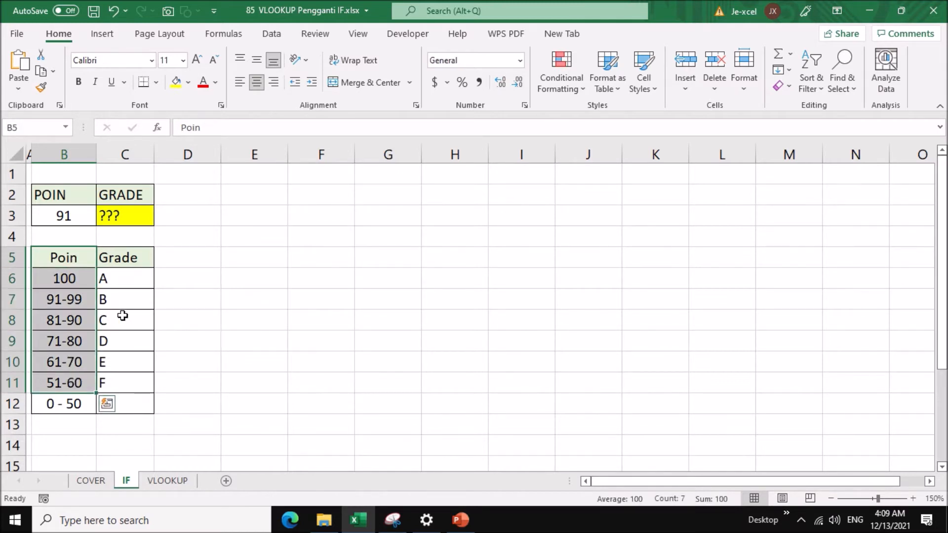
{"action": "left_click", "coordinate": [130, 258]}
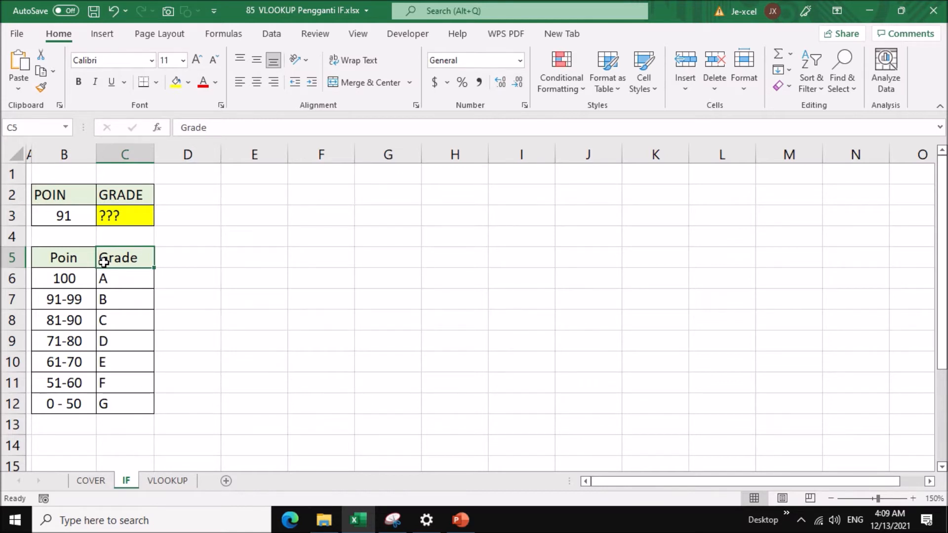
{"action": "left_click", "coordinate": [120, 213]}
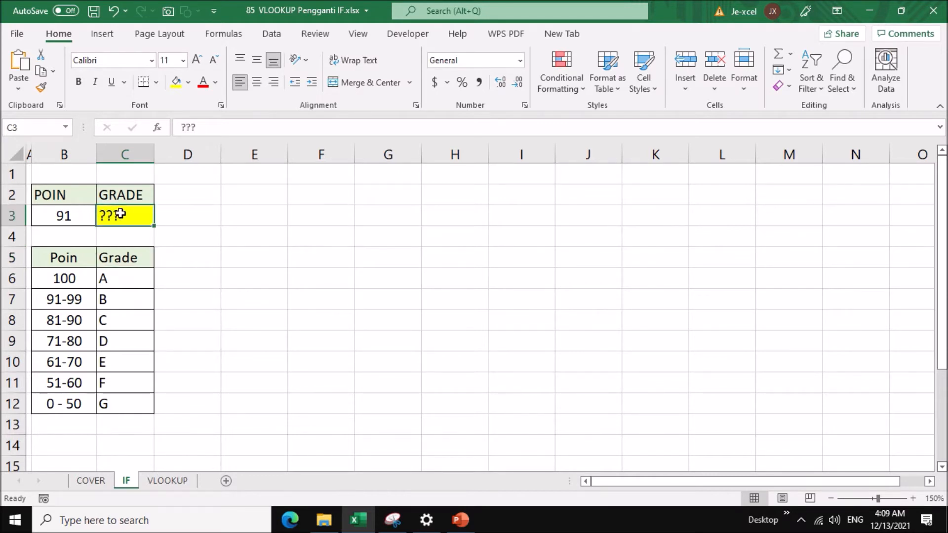
{"action": "left_click", "coordinate": [70, 215]}
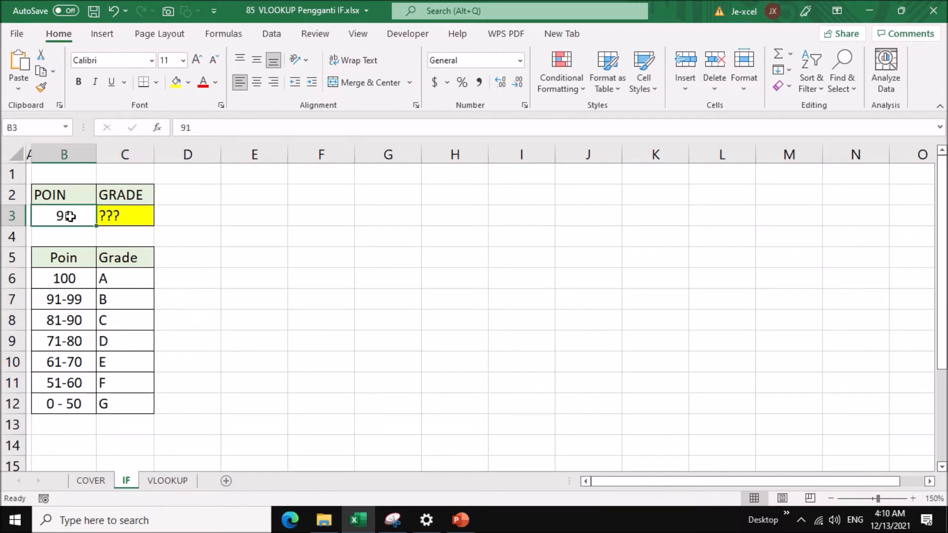
Begin an IF formula in C3 that returns "A" when B3>=100, using semicolons as argument separators.
{"action": "left_click", "coordinate": [109, 216]}
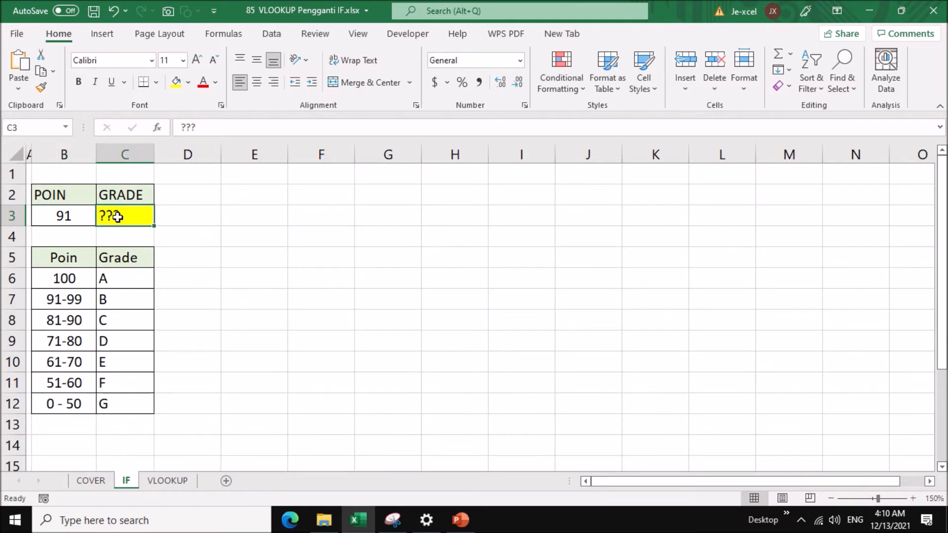
{"action": "type", "text": "=if"}
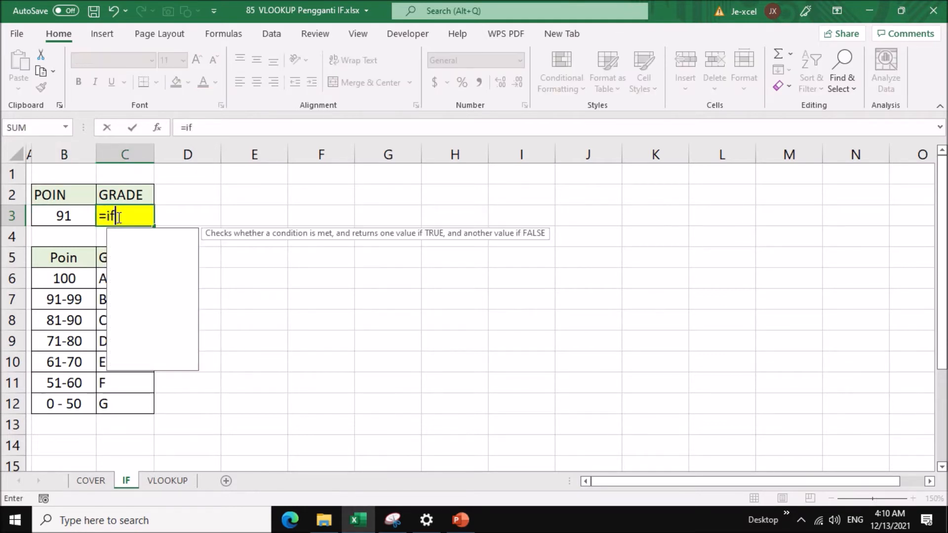
{"action": "type", "text": "("}
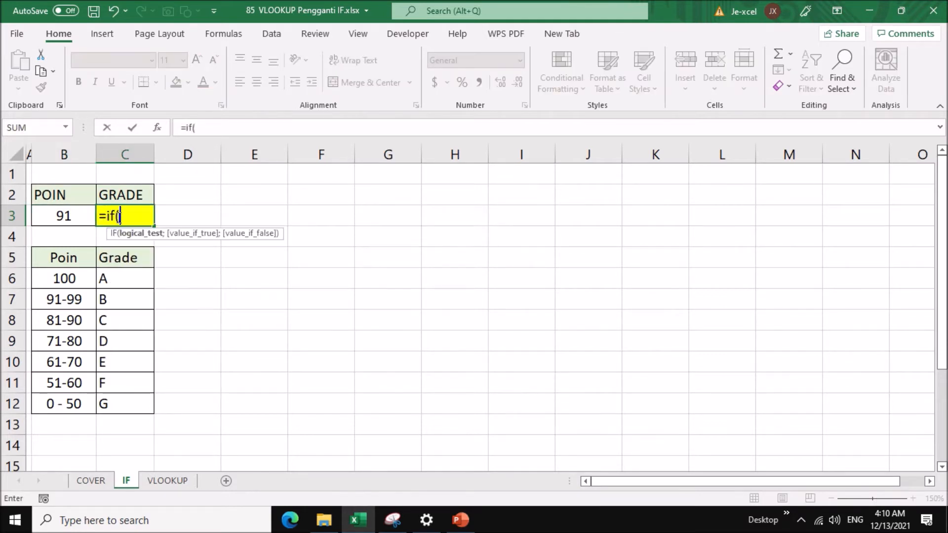
{"action": "left_click", "coordinate": [80, 215]}
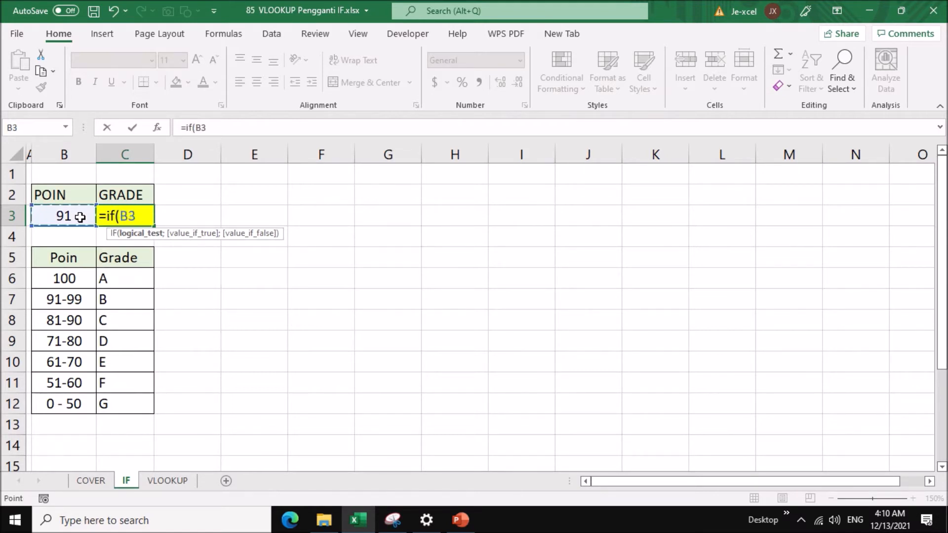
{"action": "type", "text": ">=100"}
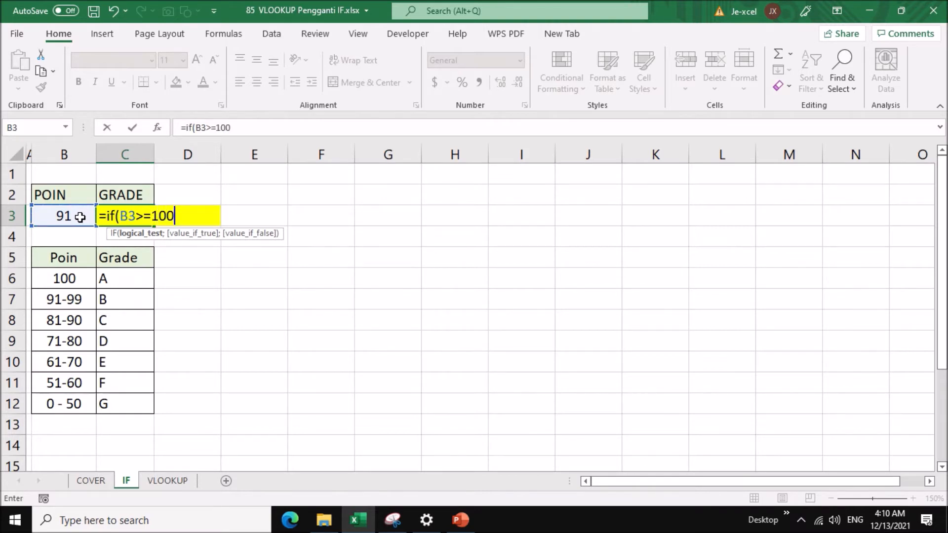
{"action": "type", "text": ";"}
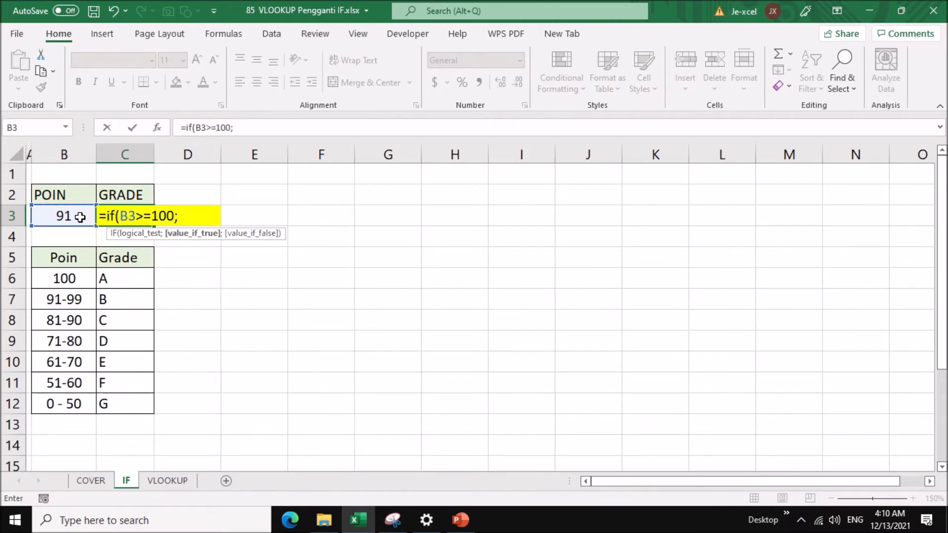
{"action": "type", "text": "\"A"}
{"action": "type", "text": "\";"}
{"action": "type", "text": "if("}
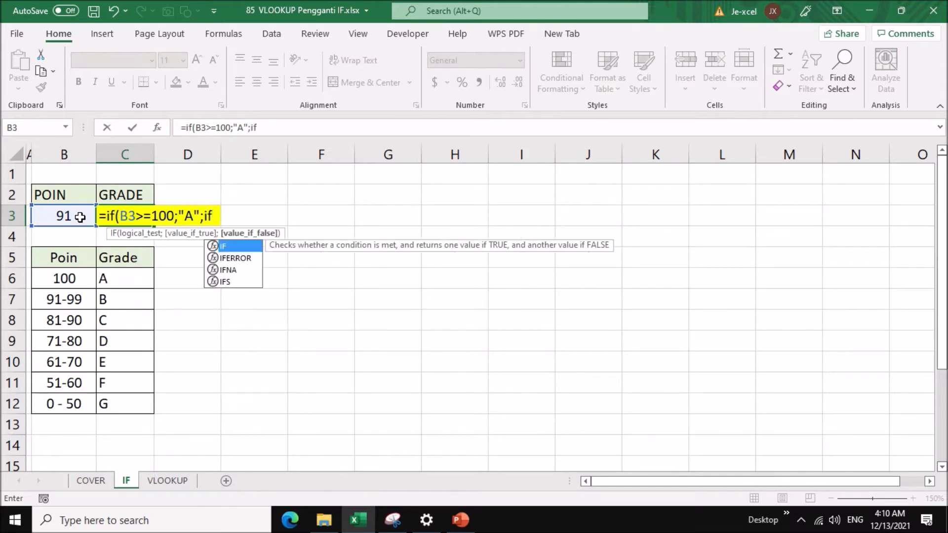
Nest a second IF as the false argument of the C3 formula, returning "B" when B3>=91.
{"action": "left_click", "coordinate": [58, 218]}
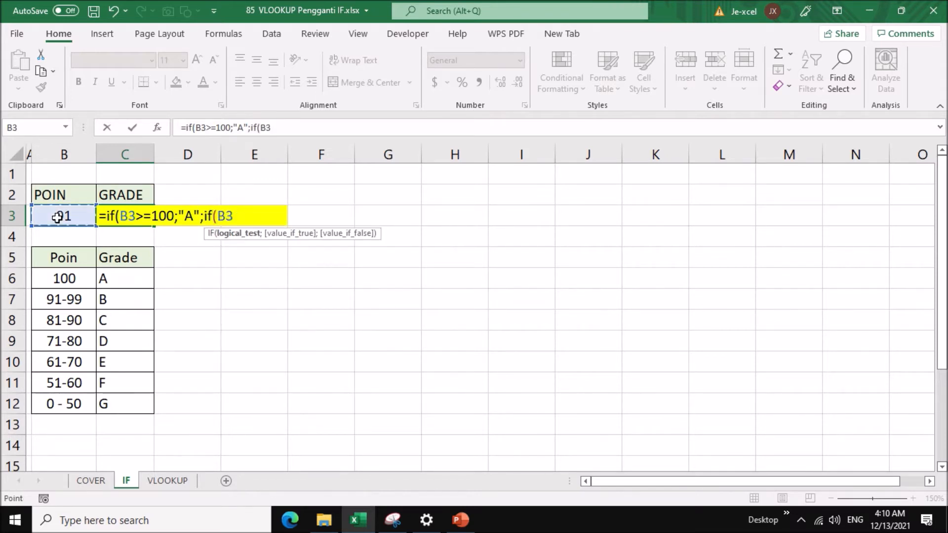
{"action": "type", "text": ">"}
{"action": "type", "text": "= 91;"}
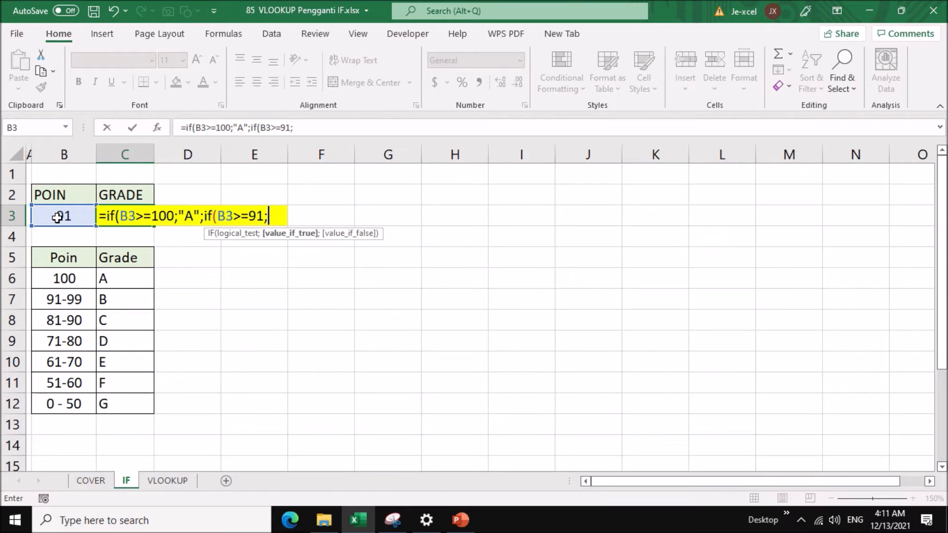
{"action": "type", "text": "\"B"}
{"action": "key", "text": "BackSpace"}
{"action": "type", "text": "B\""}
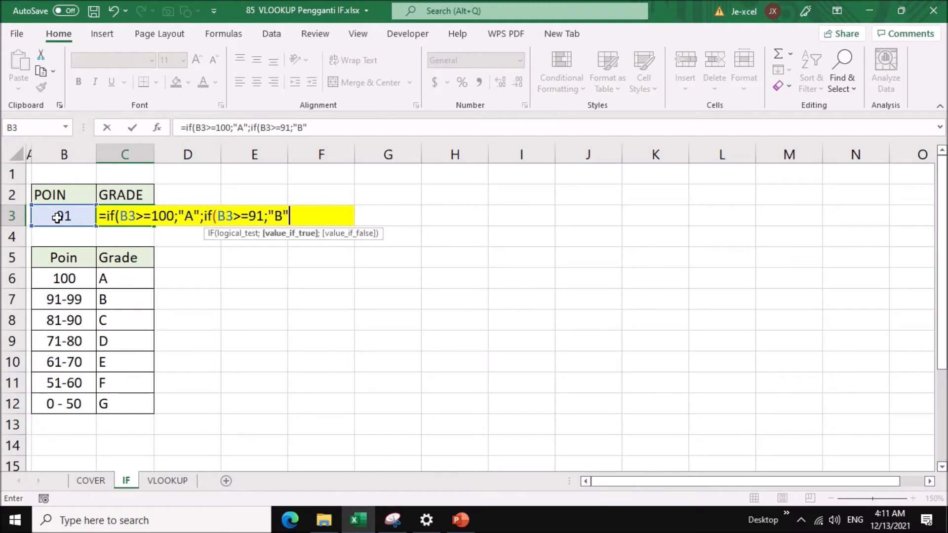
{"action": "type", "text": ";if("}
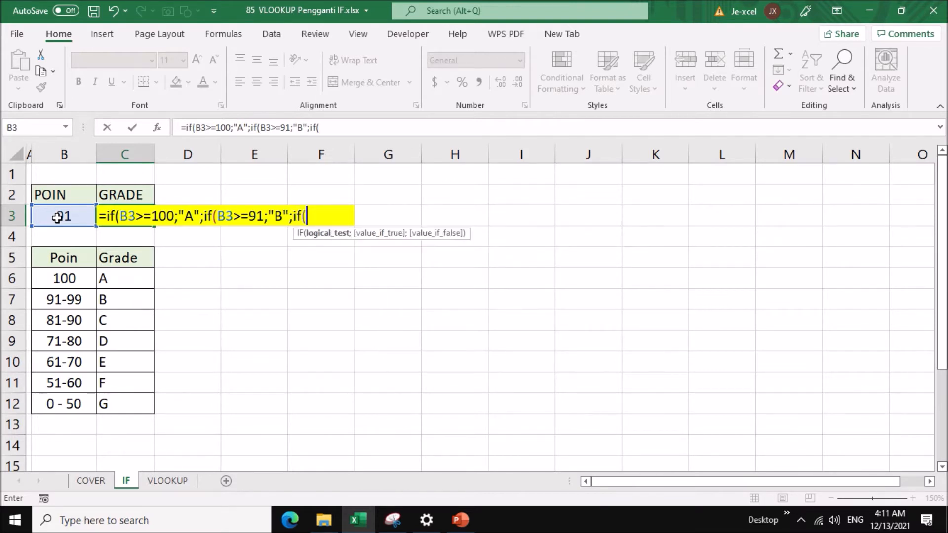
Nest a third IF in the C3 formula that returns "C" when B3>=81.
{"action": "left_click", "coordinate": [63, 215]}
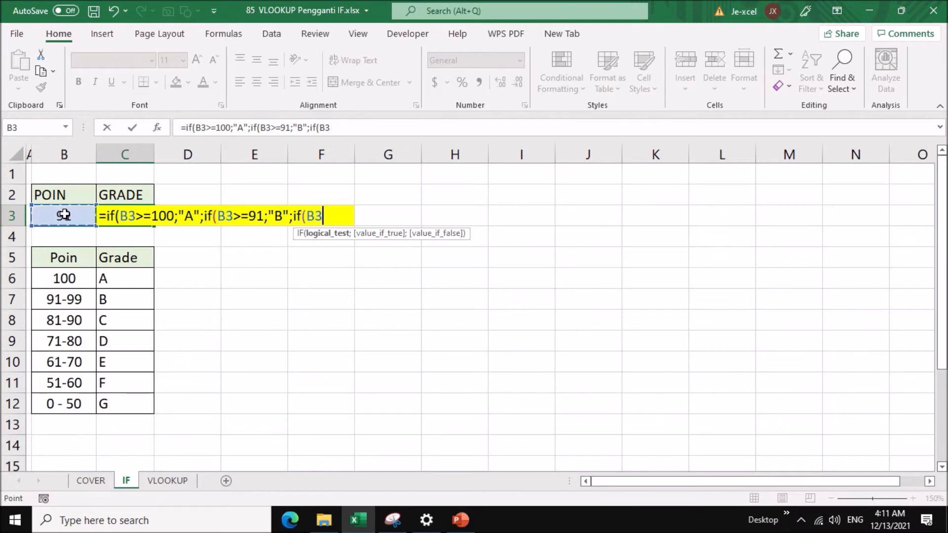
{"action": "type", "text": ">=81;\""}
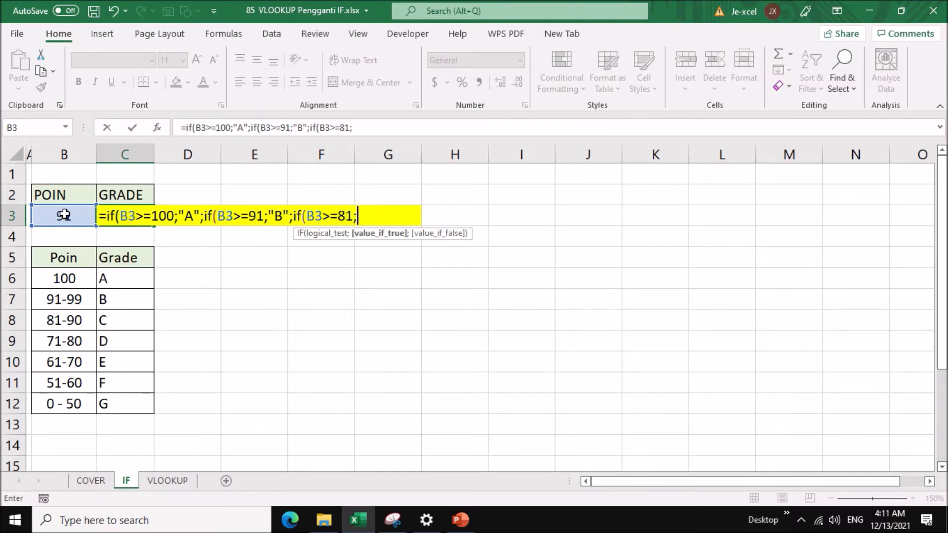
{"action": "type", "text": "C\";"}
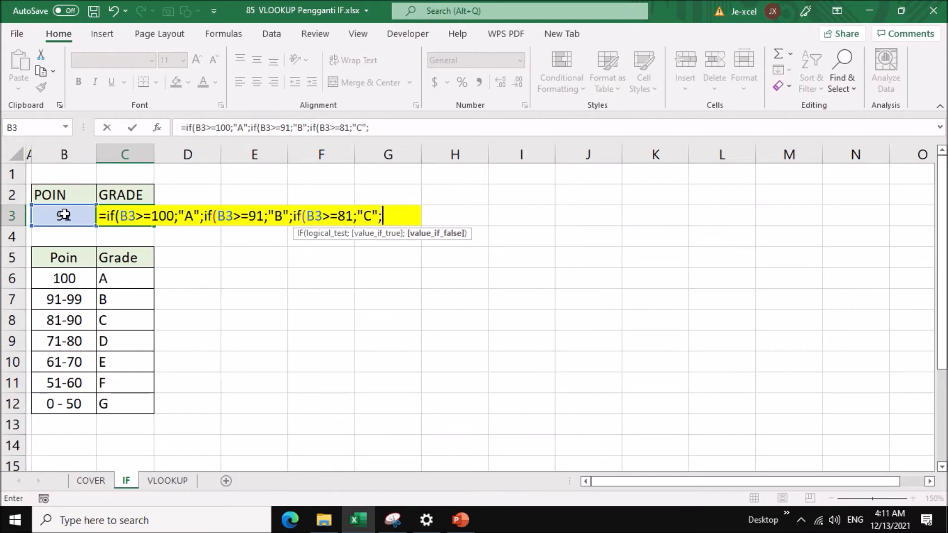
{"action": "type", "text": "if("}
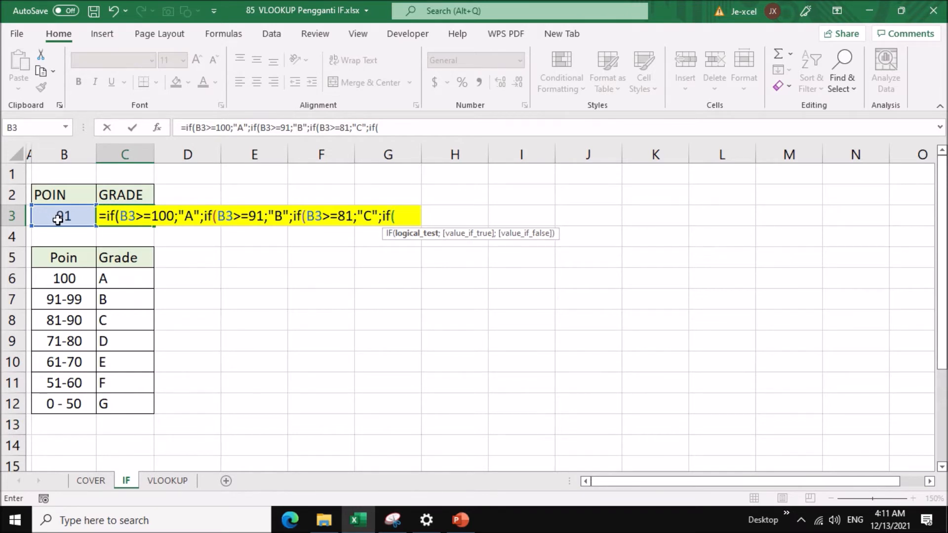
Nest a fourth IF in the C3 formula that returns "D" when B3>=71.
{"action": "left_click", "coordinate": [58, 219]}
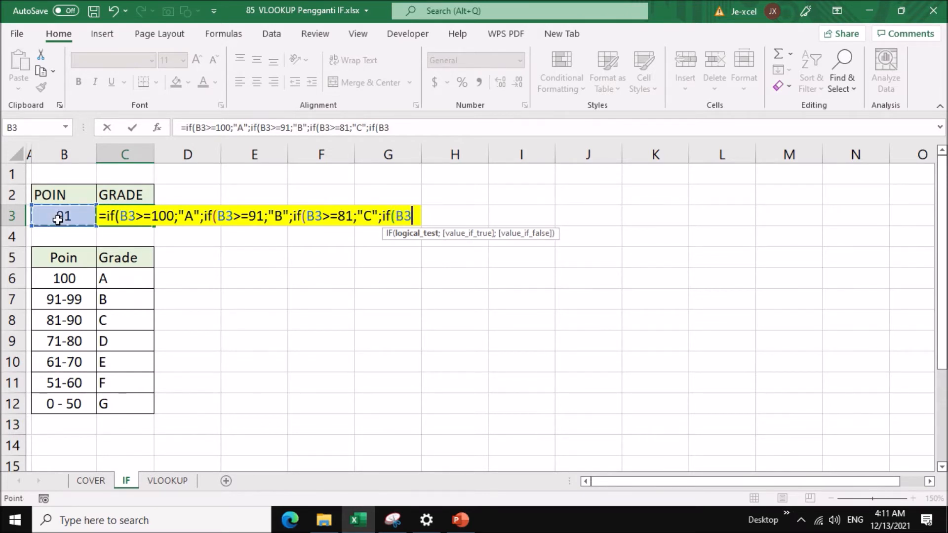
{"action": "type", "text": "."}
{"action": "key", "text": "BackSpace"}
{"action": "type", "text": ">="}
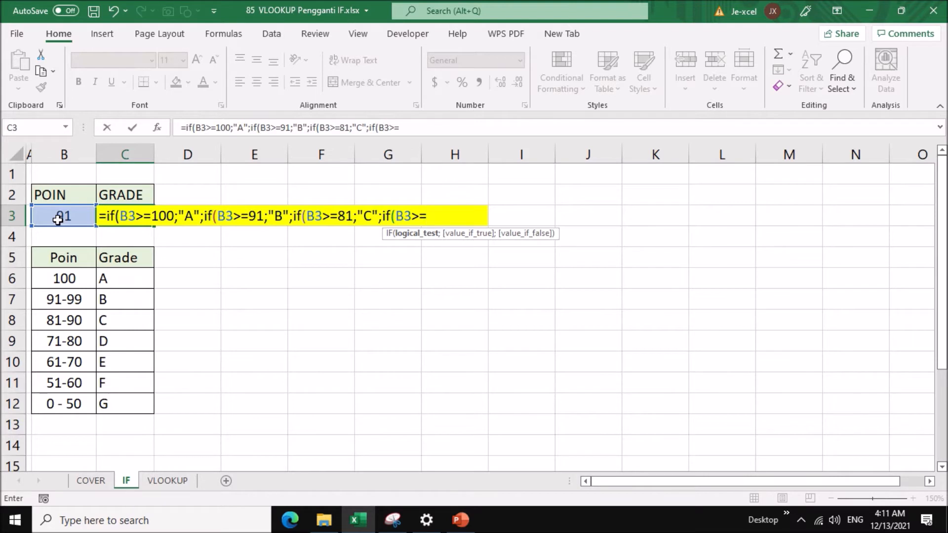
{"action": "type", "text": "71;\"D"}
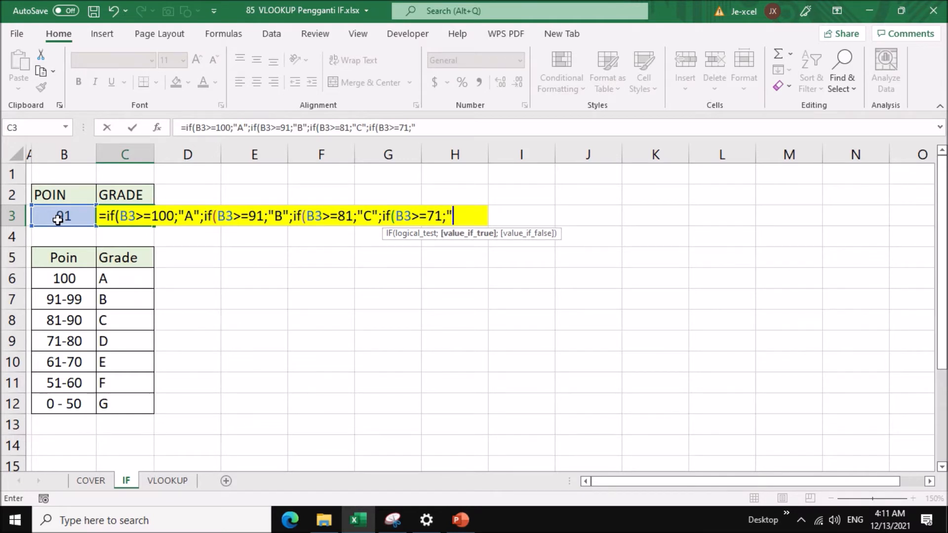
{"action": "type", "text": "\";"}
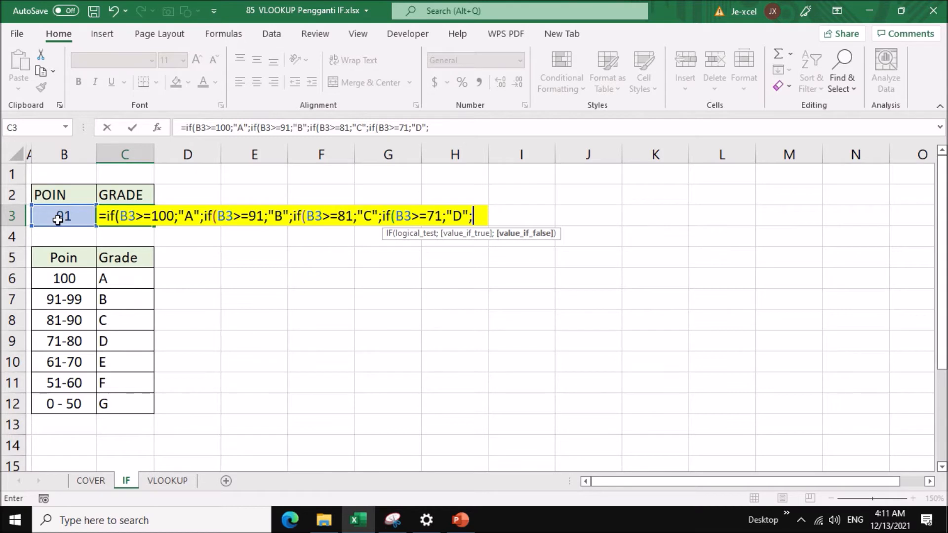
{"action": "type", "text": "if("}
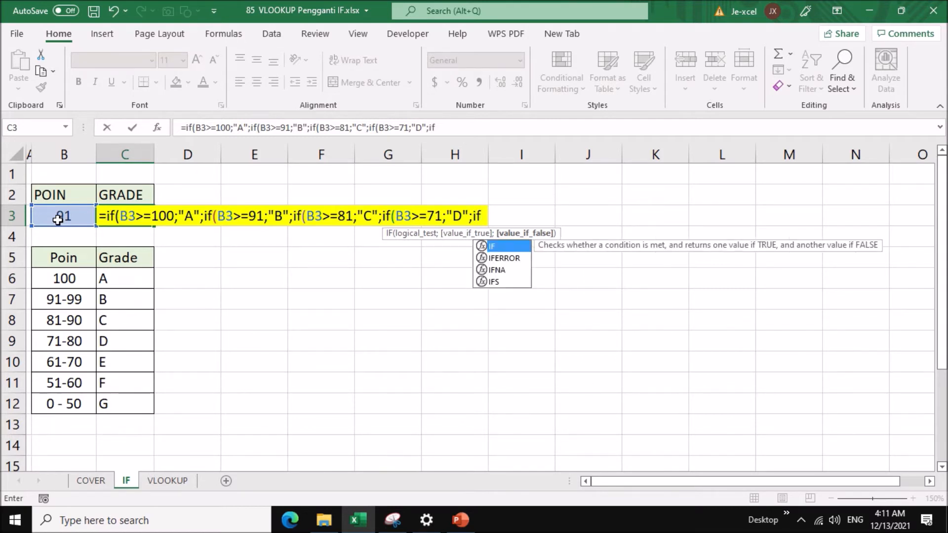
Nest a fifth IF in the C3 formula that returns "E" when B3>=61.
{"action": "left_click", "coordinate": [78, 216]}
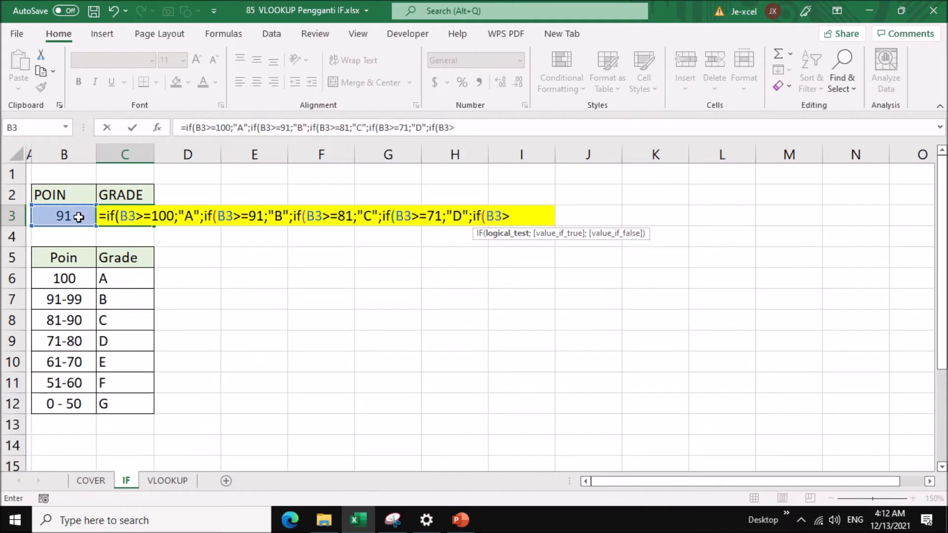
{"action": "type", "text": "=61;\""}
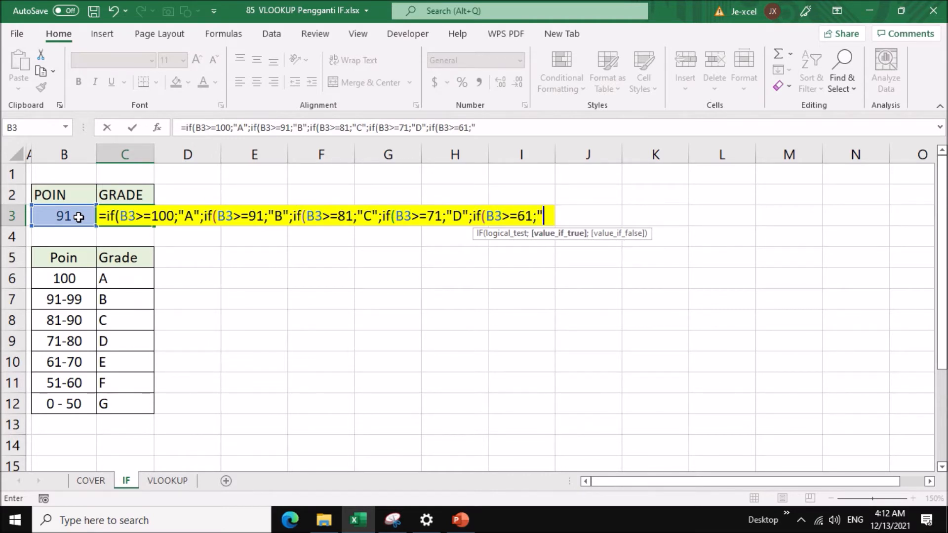
{"action": "type", "text": "D"}
{"action": "key", "text": "BackSpace"}
{"action": "type", "text": "E"}
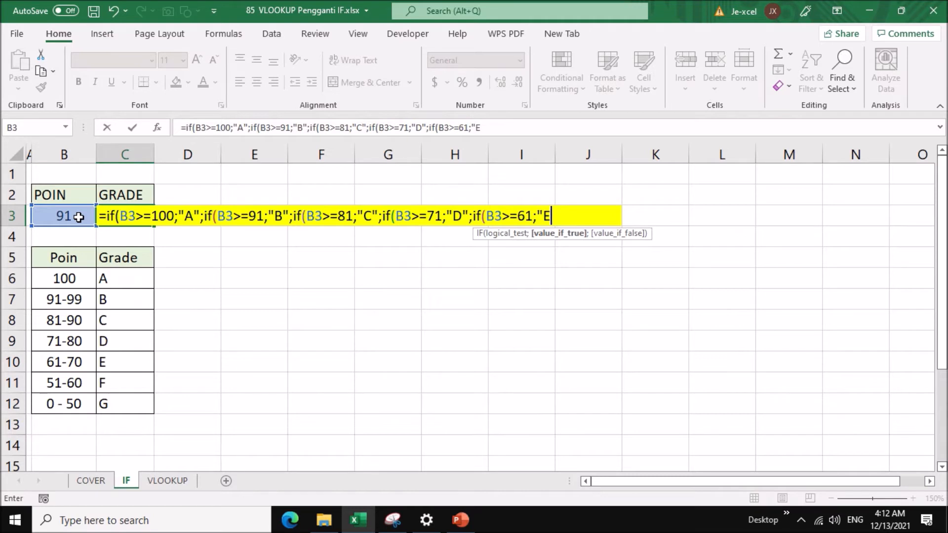
{"action": "type", "text": "\";if("}
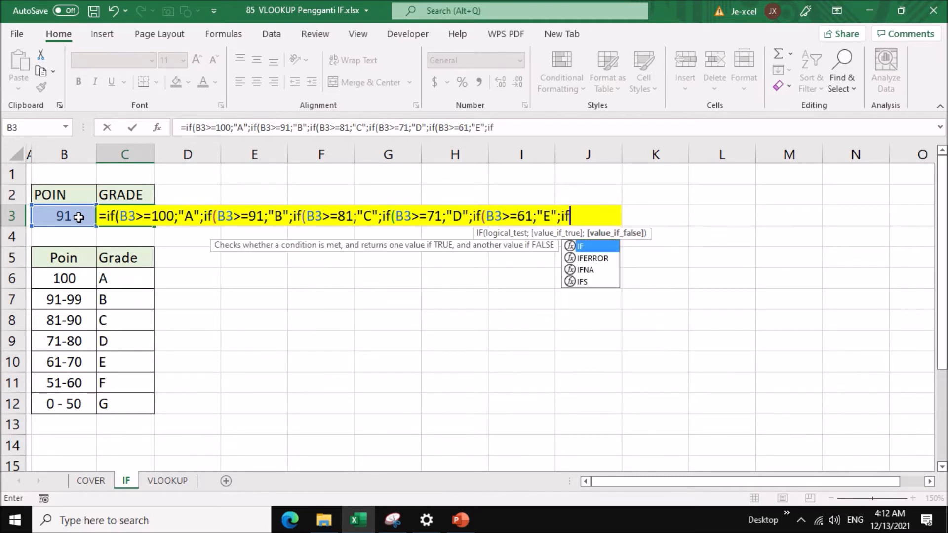
Nest a sixth IF in the C3 formula that returns "F" when B3>=51.
{"action": "left_click", "coordinate": [77, 217]}
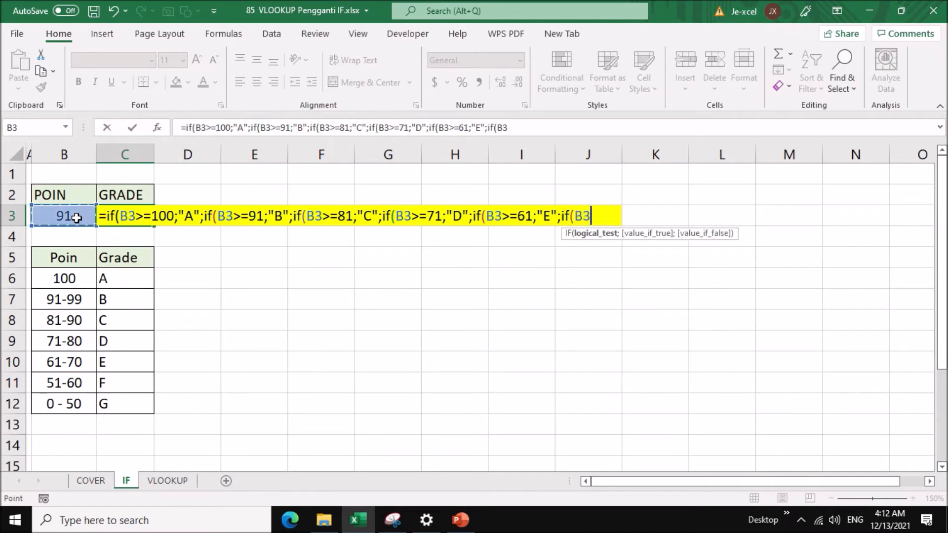
{"action": "type", "text": ">=51;\"F"}
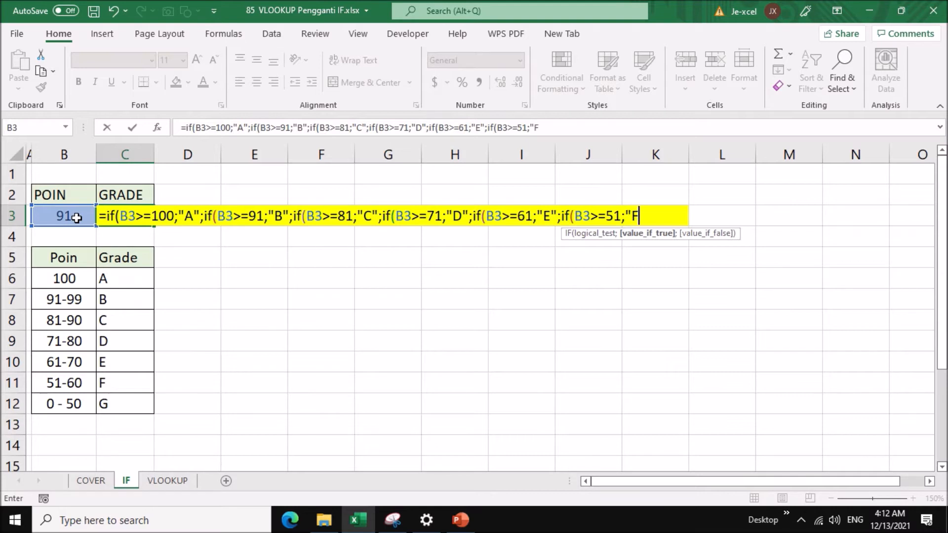
{"action": "type", "text": "\";"}
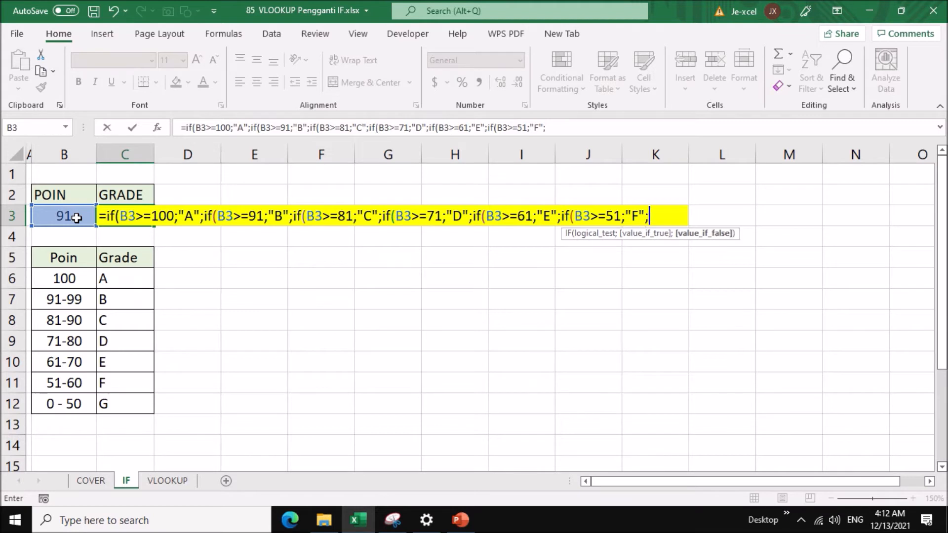
{"action": "type", "text": "\"G\"))"}
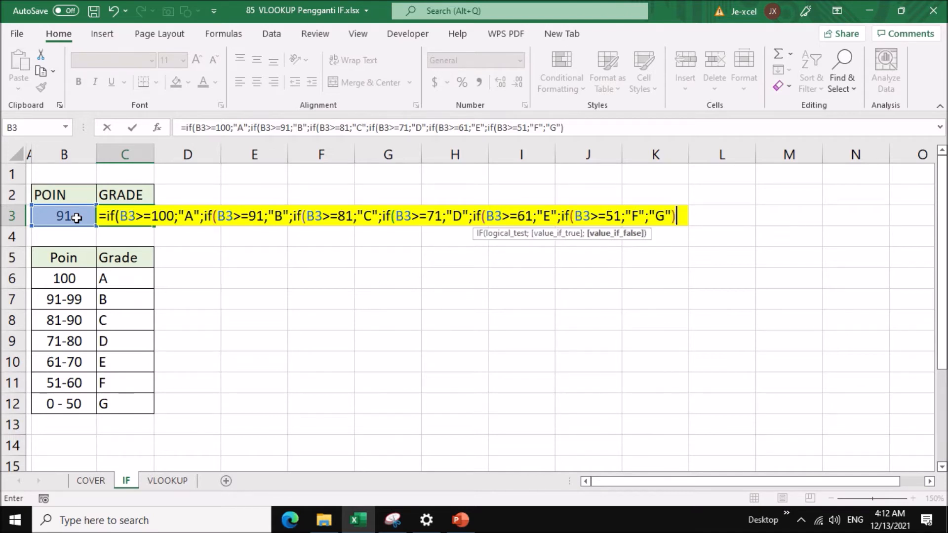
{"action": "type", "text": "))"}
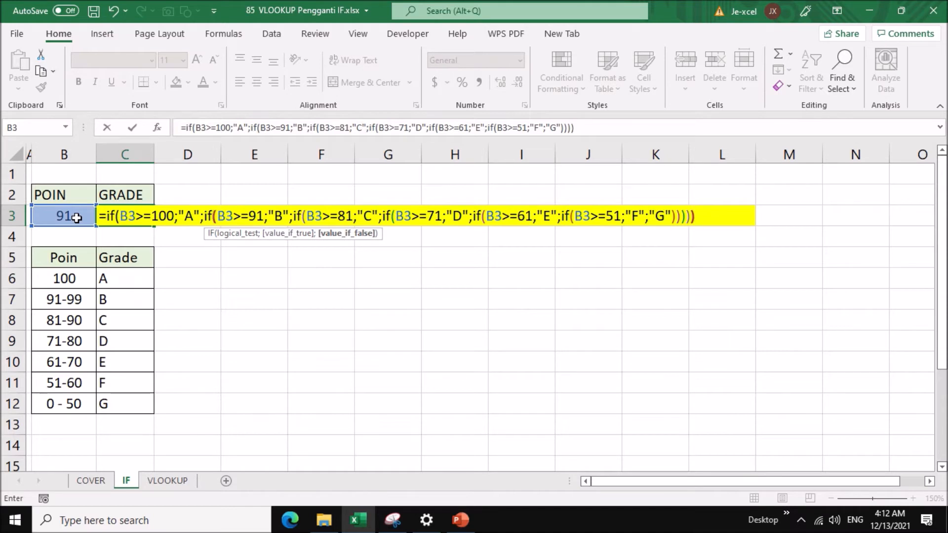
{"action": "type", "text": "))"}
Complete the C3 formula with "G" as the final false value, closing all six nested IFs.
{"action": "key", "text": "Return"}
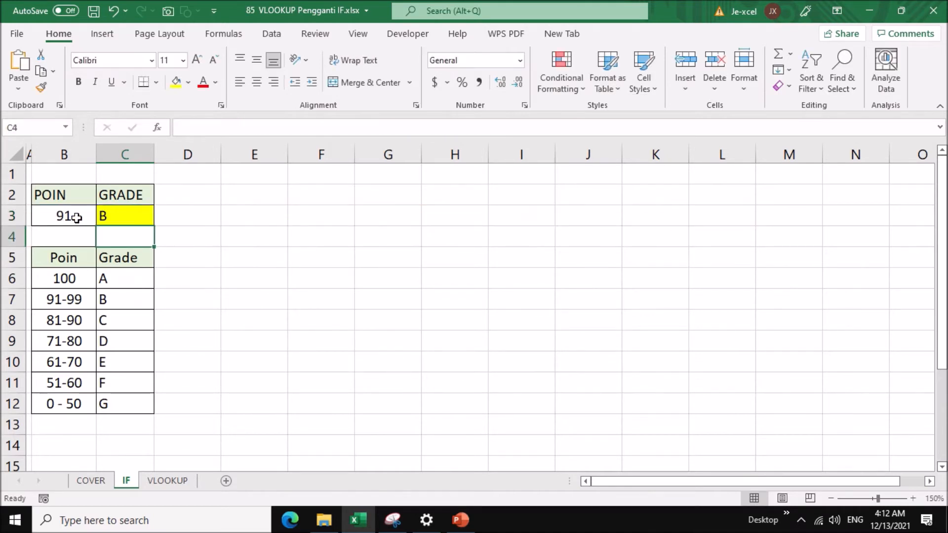
{"action": "left_click", "coordinate": [109, 213]}
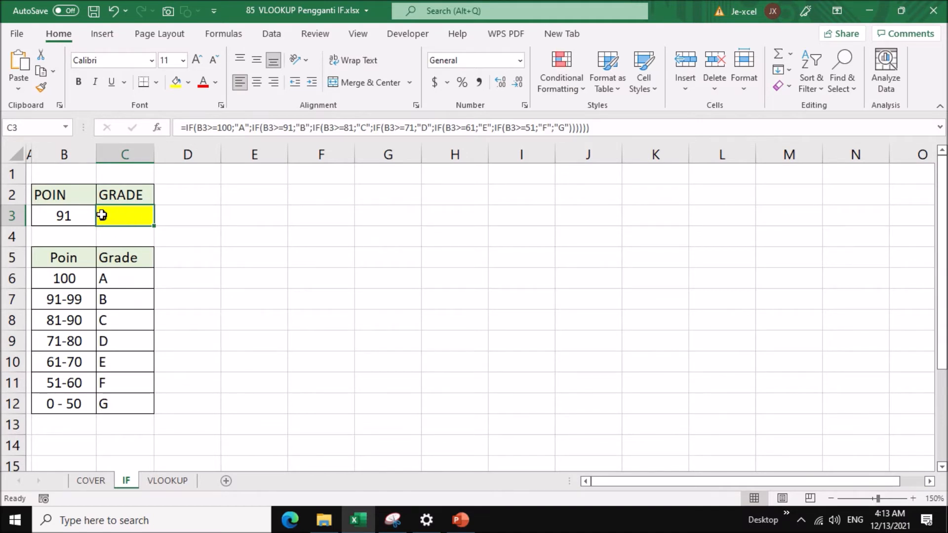
Test the grade formula by entering 50 and then 72 as the points in B3.
{"action": "left_click", "coordinate": [69, 215]}
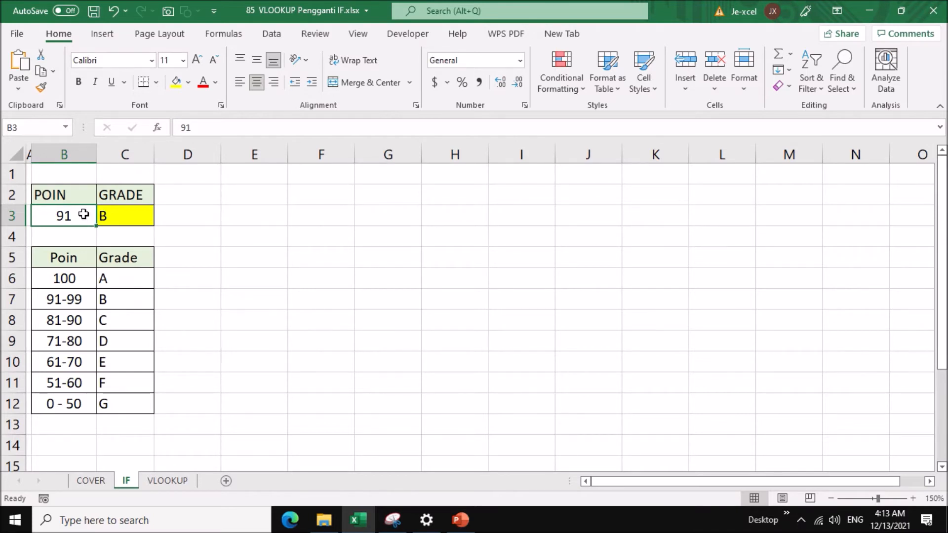
{"action": "type", "text": "50"}
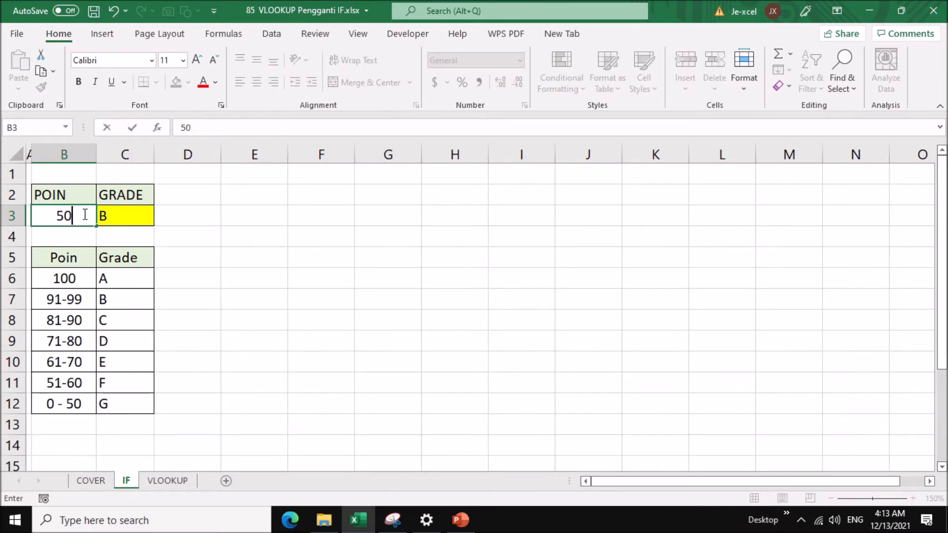
{"action": "key", "text": "Return"}
{"action": "left_click", "coordinate": [84, 215]}
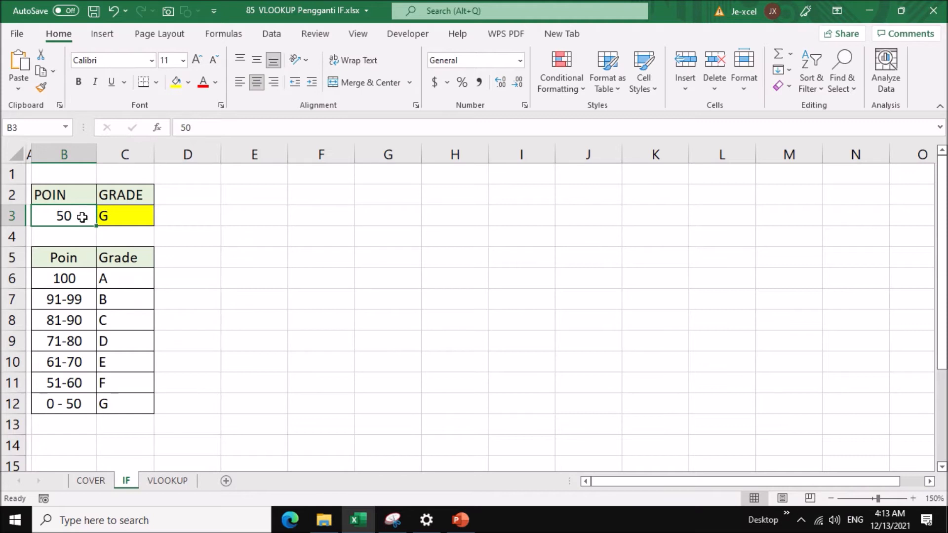
{"action": "type", "text": "72"}
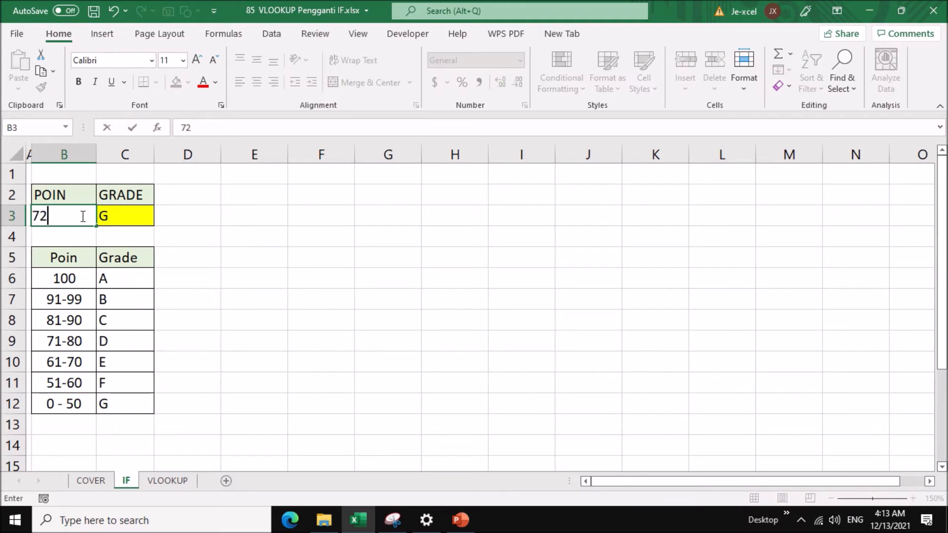
{"action": "key", "text": "Return"}
Close the Help pane and set the points in B3 to 100.
{"action": "left_click", "coordinate": [81, 215]}
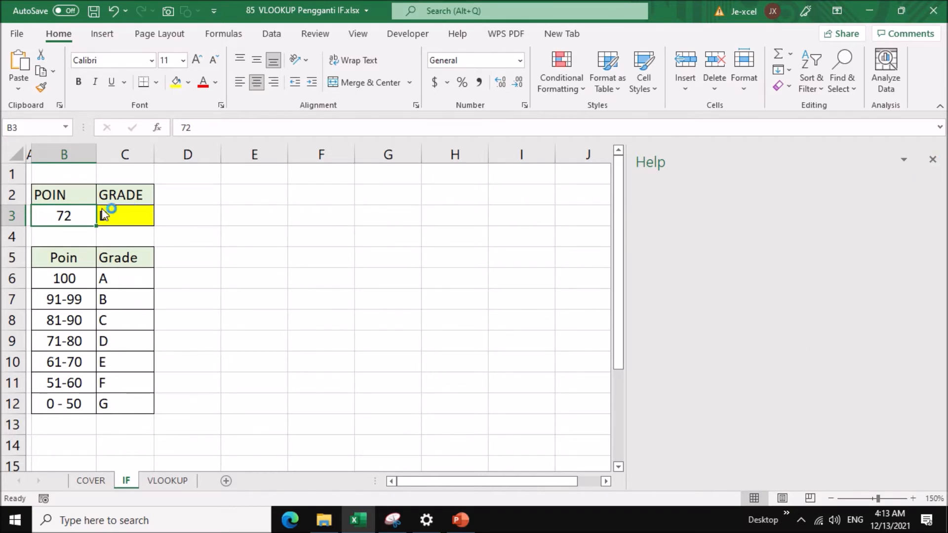
{"action": "left_click", "coordinate": [932, 158]}
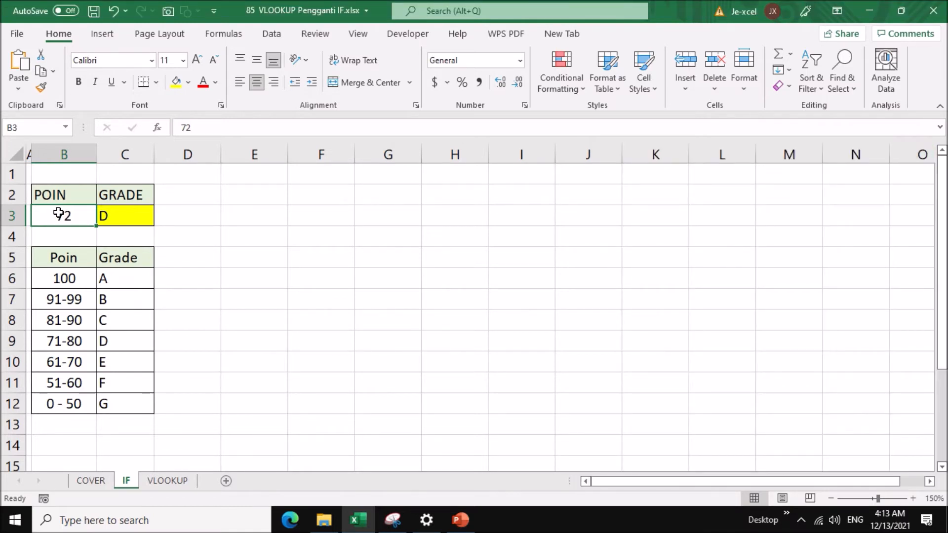
{"action": "type", "text": "100"}
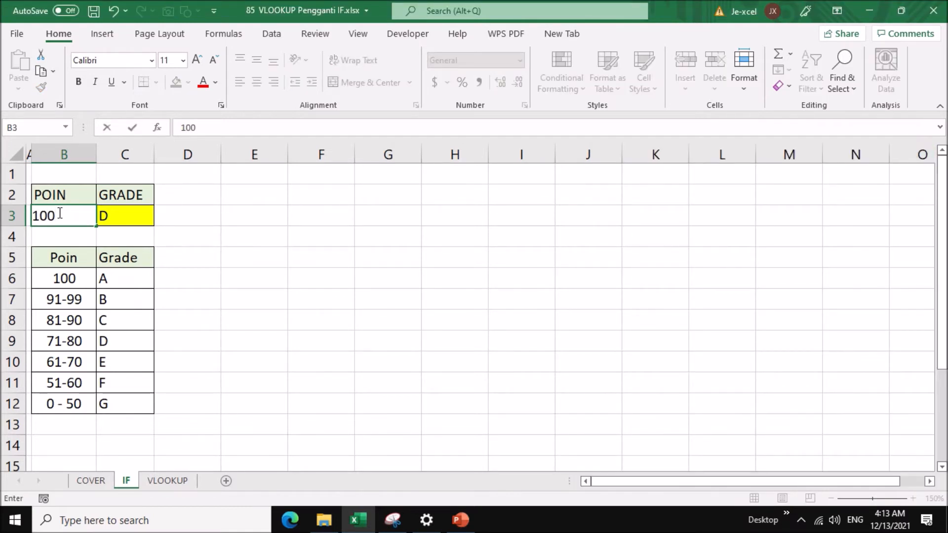
{"action": "key", "text": "Return"}
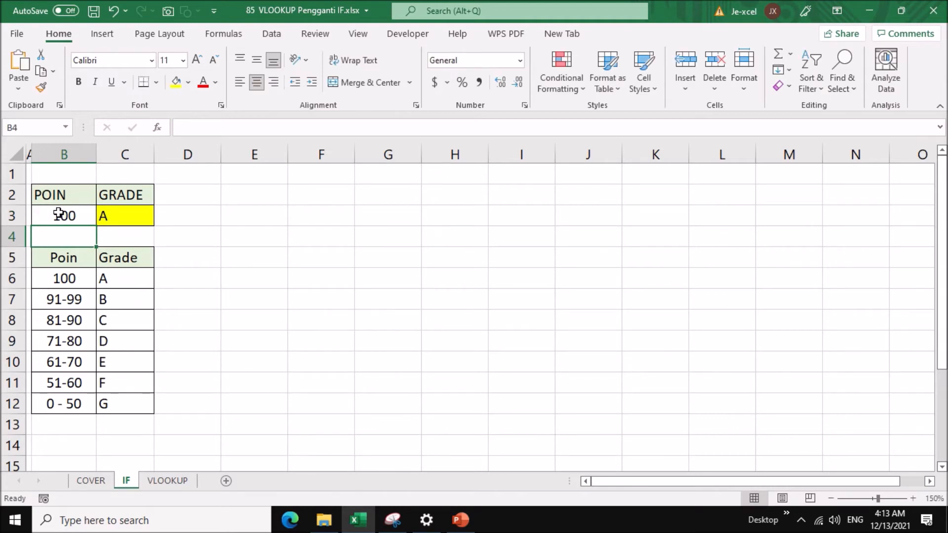
{"action": "left_click", "coordinate": [107, 217]}
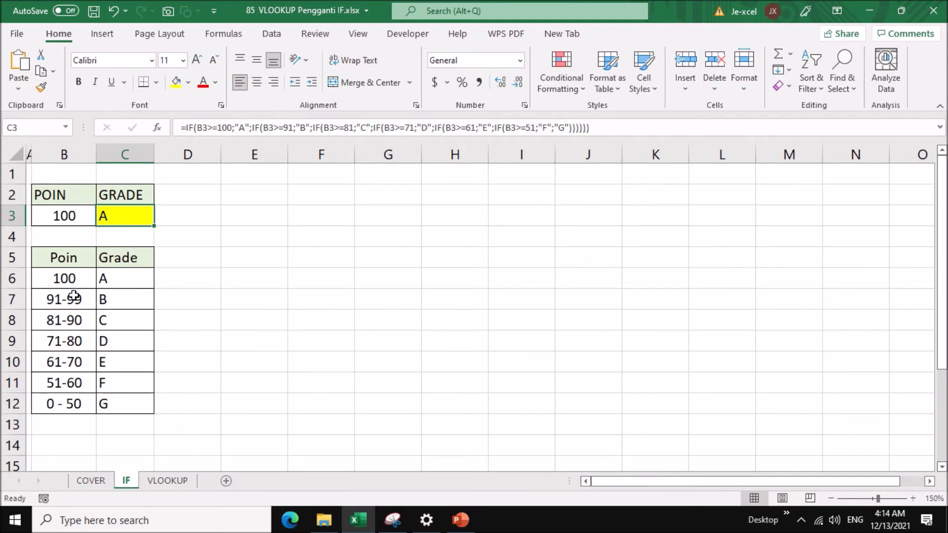
{"action": "left_click", "coordinate": [14, 300]}
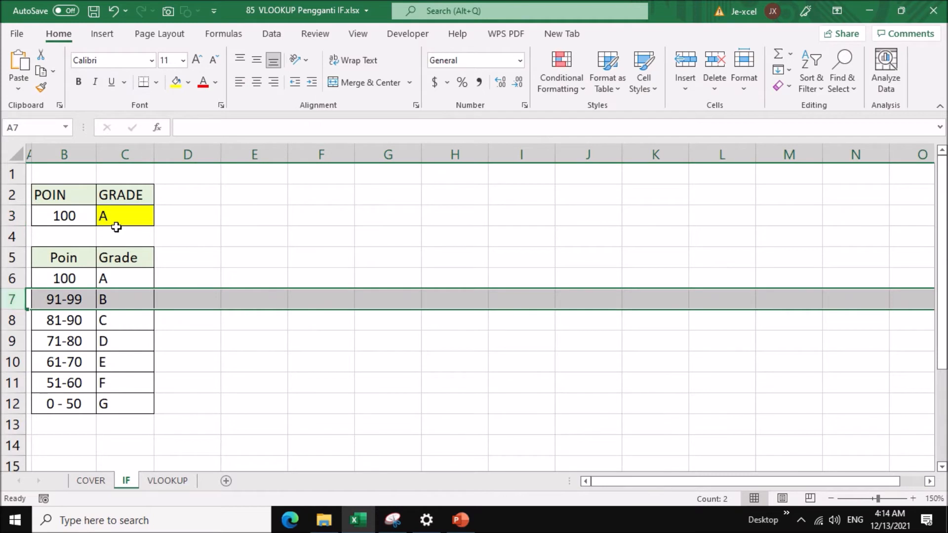
{"action": "left_click", "coordinate": [126, 216]}
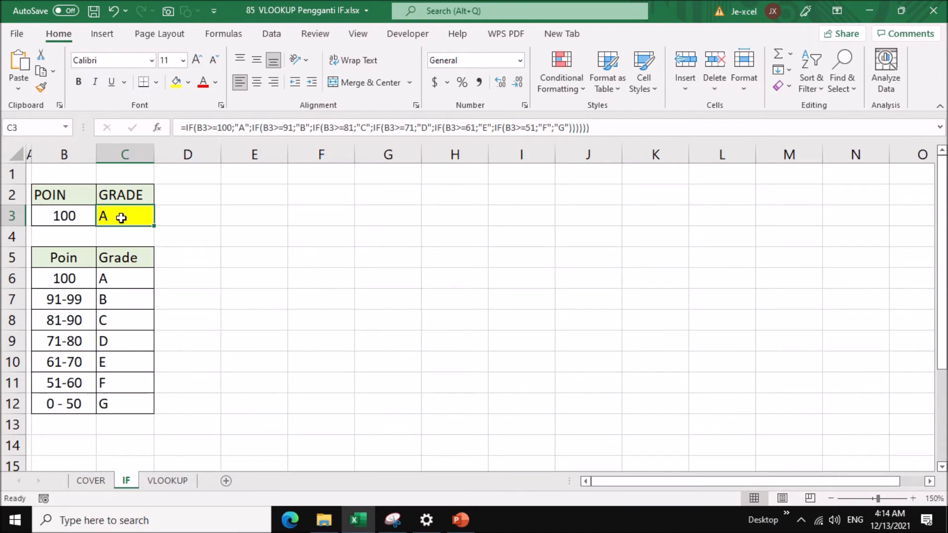
Copy the entire contents of the IF sheet and paste them onto the VLOOKUP sheet from A1.
{"action": "left_click", "coordinate": [17, 156]}
{"action": "key", "text": "ctrl+c"}
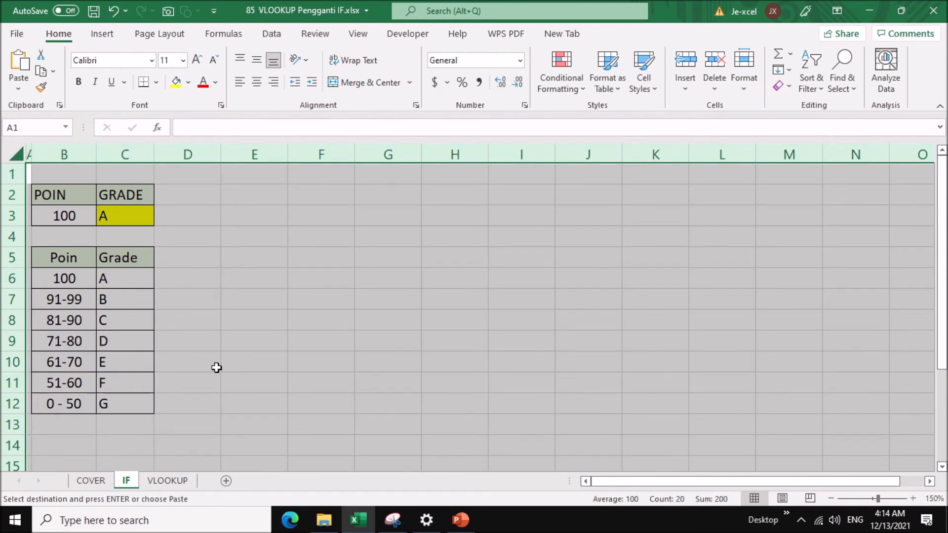
{"action": "left_click", "coordinate": [190, 481]}
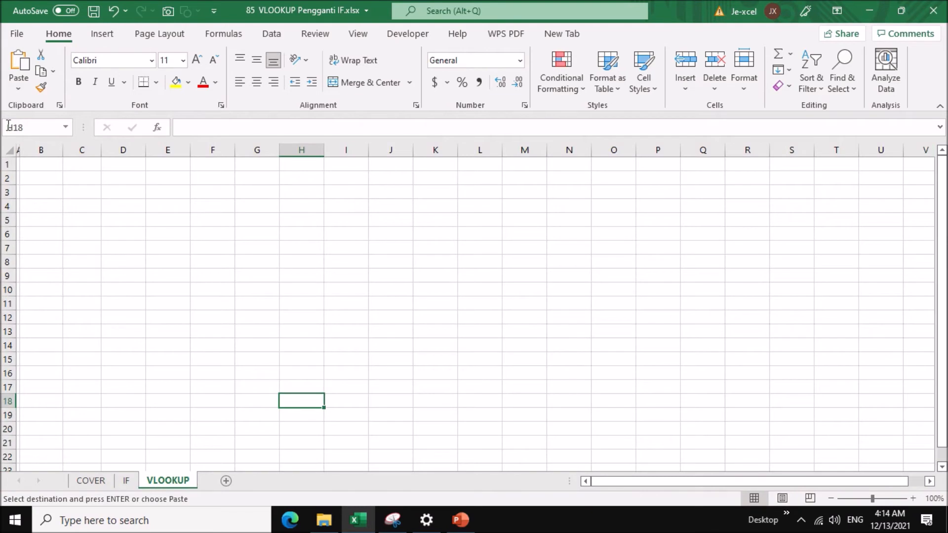
{"action": "left_click", "coordinate": [6, 147]}
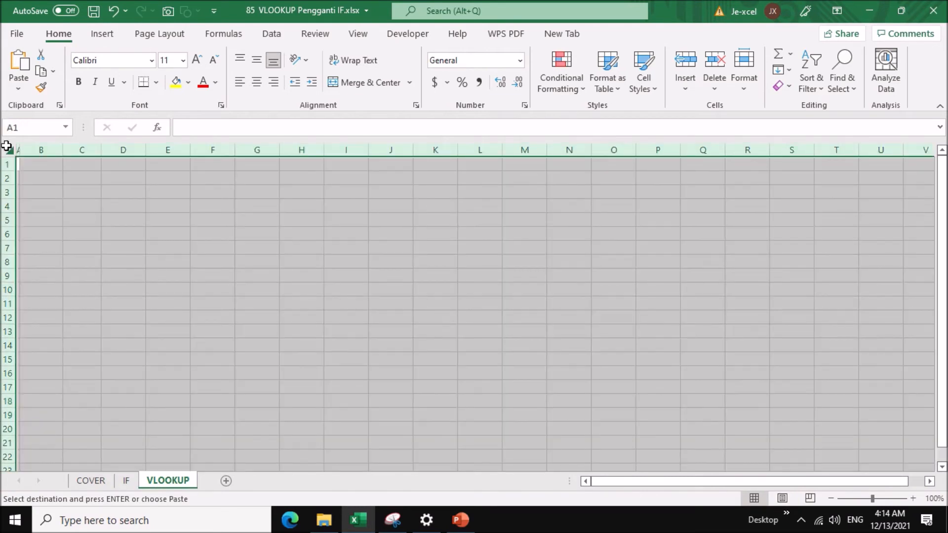
{"action": "key", "text": "ctrl+v"}
{"action": "left_click", "coordinate": [170, 231]}
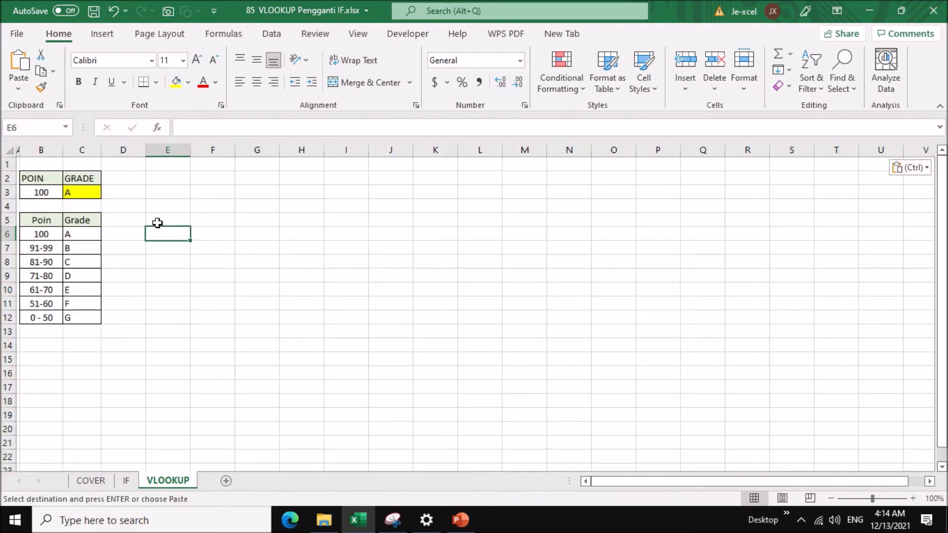
Insert blank cells at C5:C12 between the Poin and Grade columns, shifting the existing cells right.
{"action": "left_click", "coordinate": [913, 498]}
{"action": "left_click", "coordinate": [913, 499]}
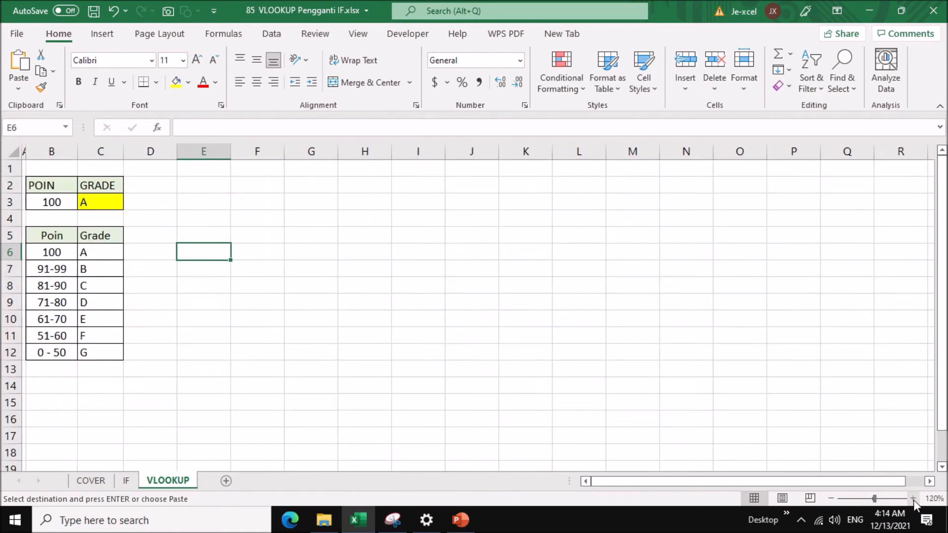
{"action": "left_click", "coordinate": [913, 499]}
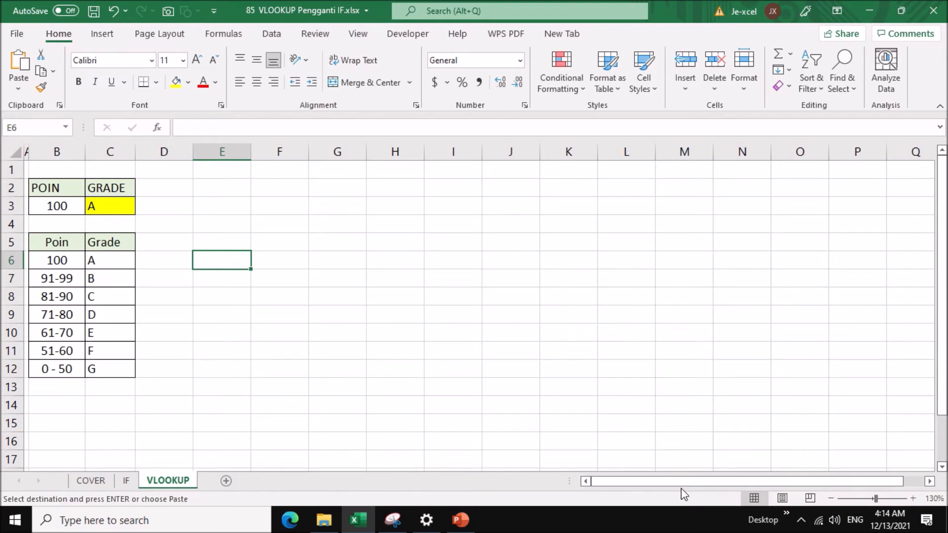
{"action": "left_click", "coordinate": [343, 293]}
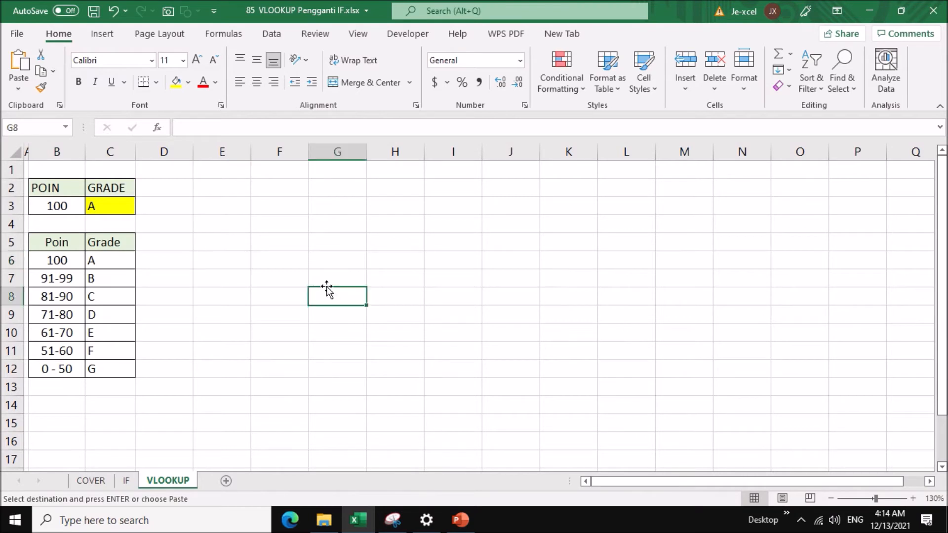
{"action": "left_click", "coordinate": [116, 208]}
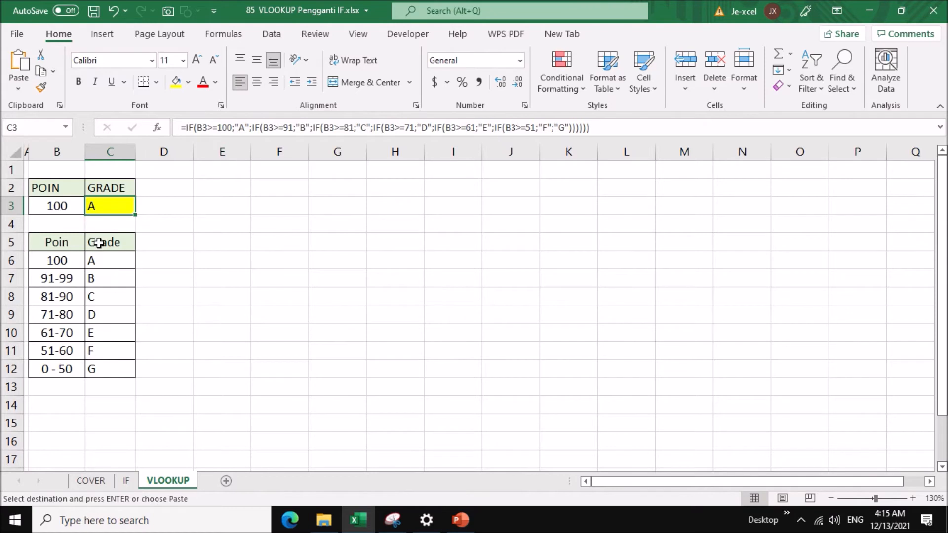
{"action": "left_click_drag", "start_coordinate": [99, 242], "coordinate": [97, 363]}
{"action": "left_click", "coordinate": [95, 368], "text": "shift"}
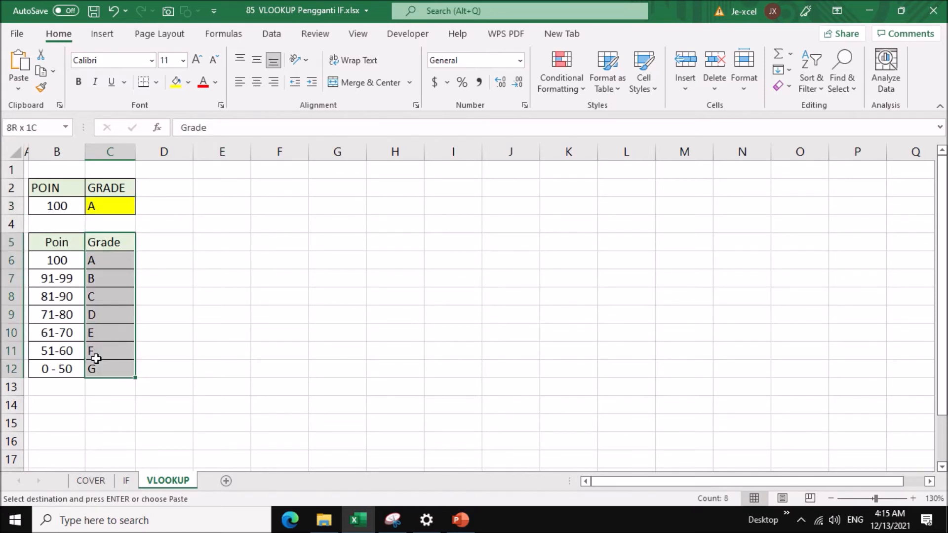
{"action": "right_click", "coordinate": [105, 275]}
{"action": "left_click", "coordinate": [146, 253]}
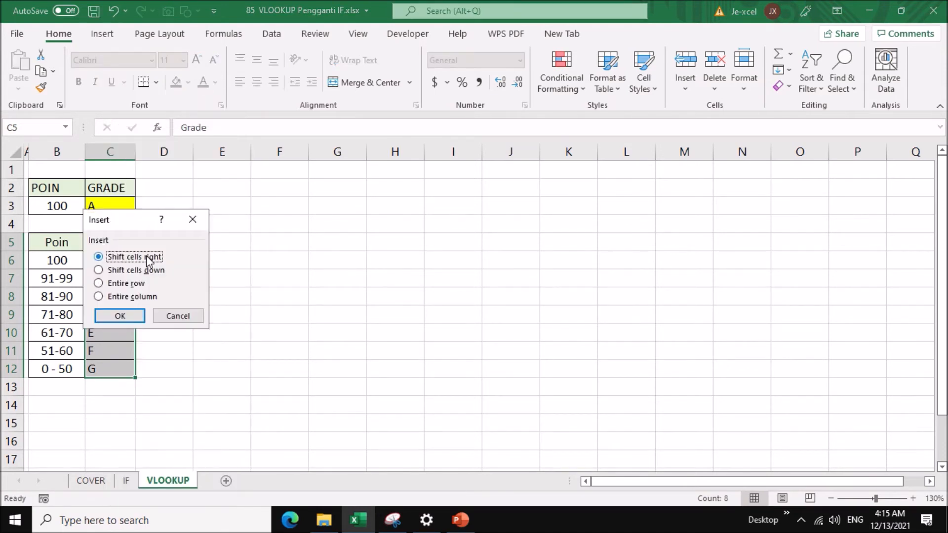
{"action": "left_click", "coordinate": [126, 315]}
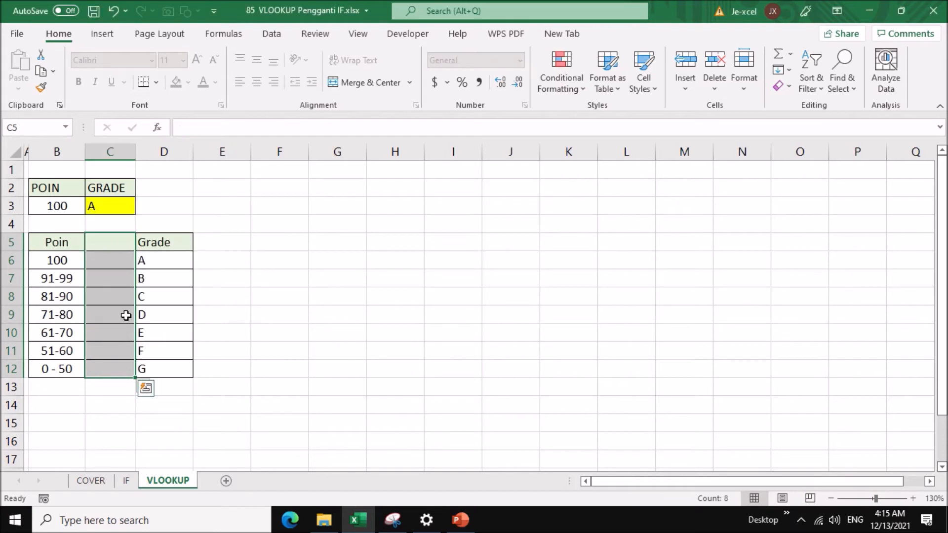
Sort the grade table rows in B6:D12 in ascending order by Poin.
{"action": "left_click", "coordinate": [76, 264]}
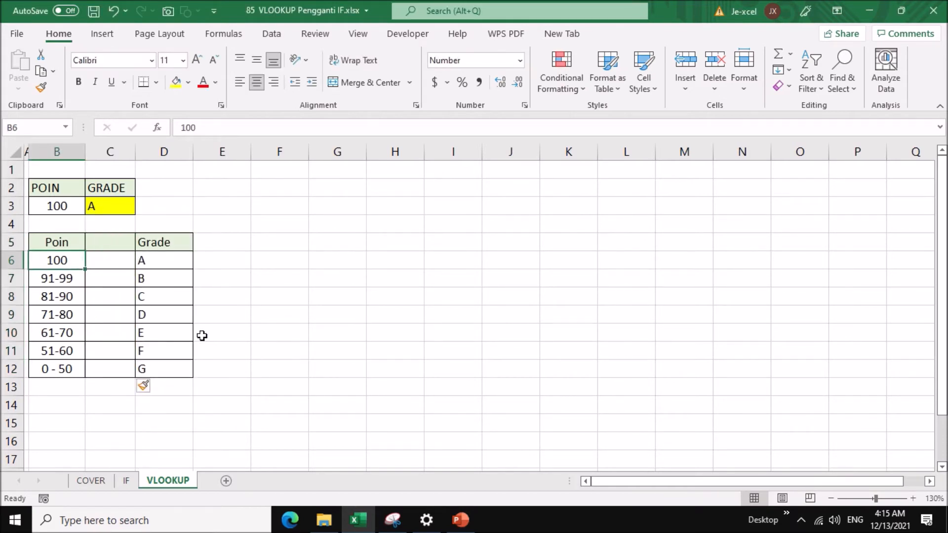
{"action": "left_click", "coordinate": [179, 370], "text": "shift"}
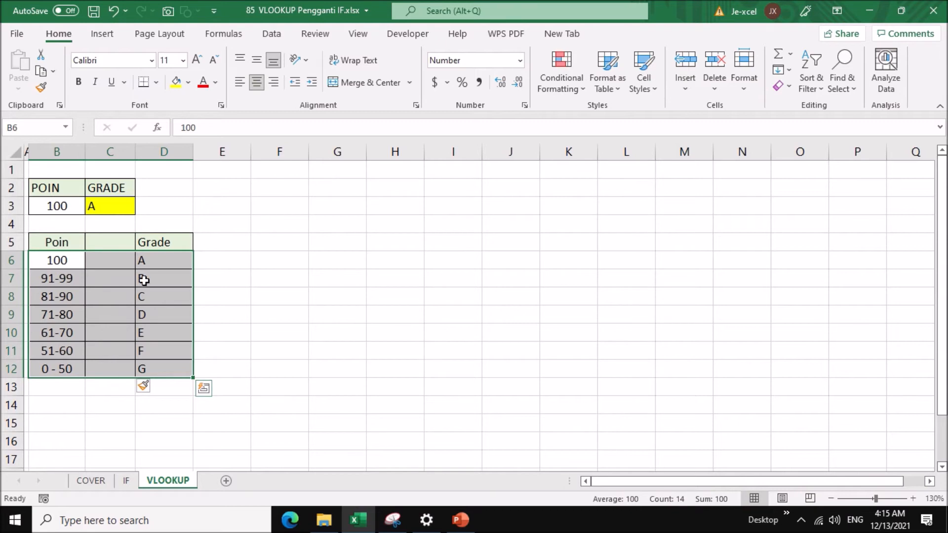
{"action": "left_click", "coordinate": [272, 33]}
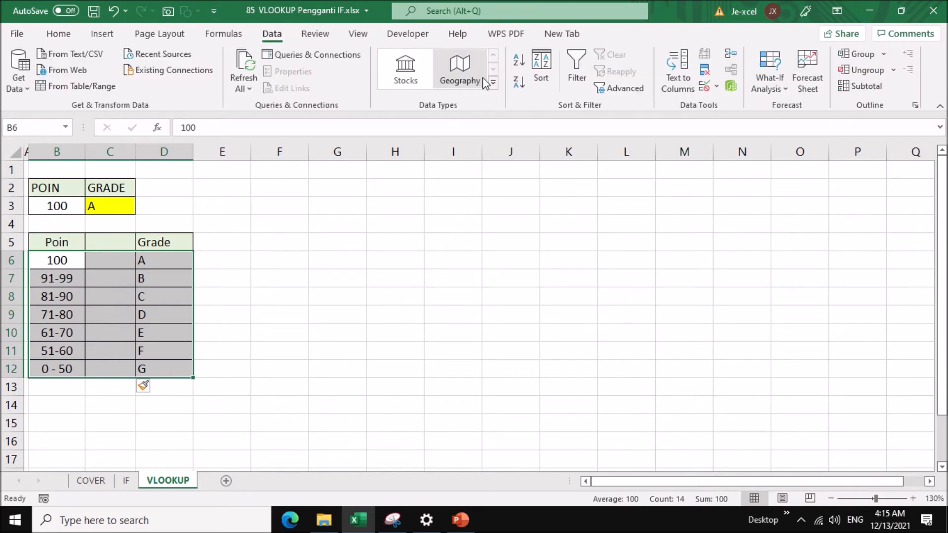
{"action": "left_click", "coordinate": [522, 63]}
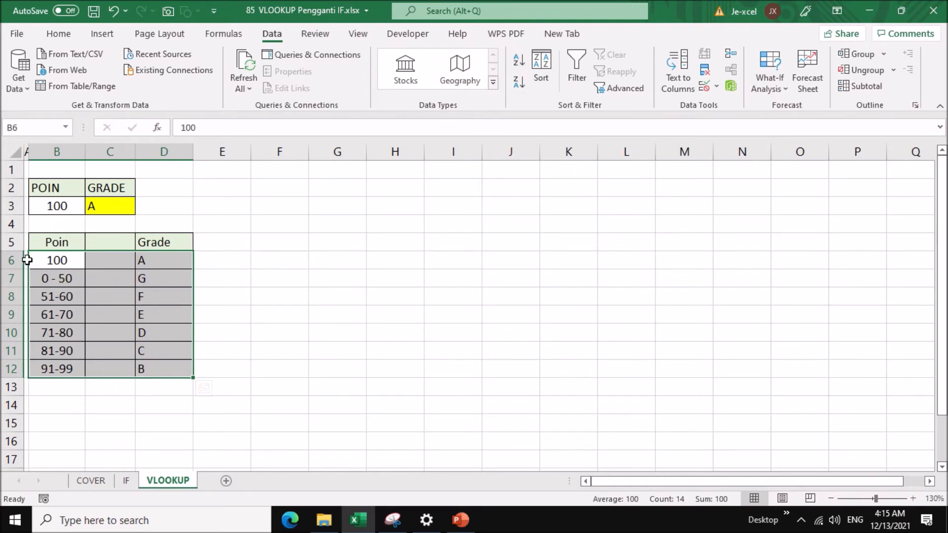
{"action": "left_click", "coordinate": [11, 260]}
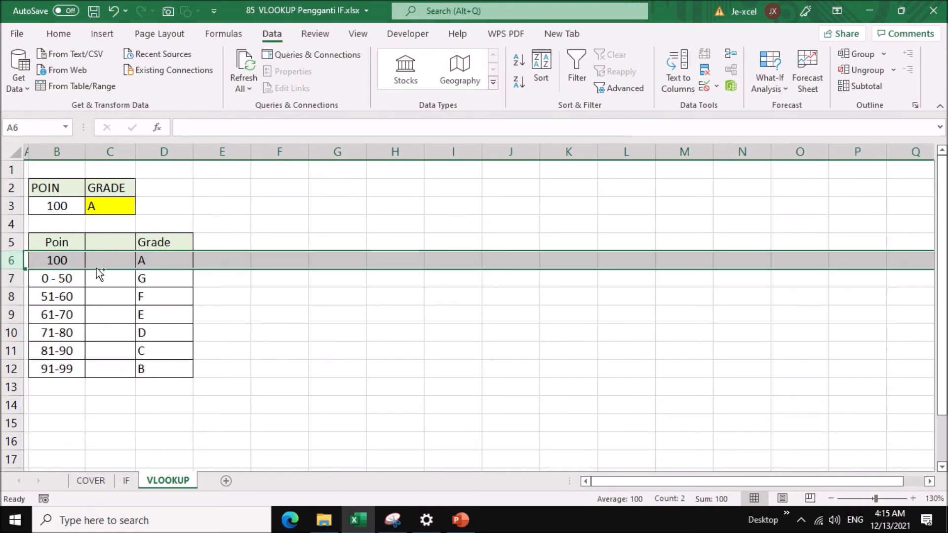
{"action": "left_click_drag", "start_coordinate": [99, 275], "coordinate": [93, 375]}
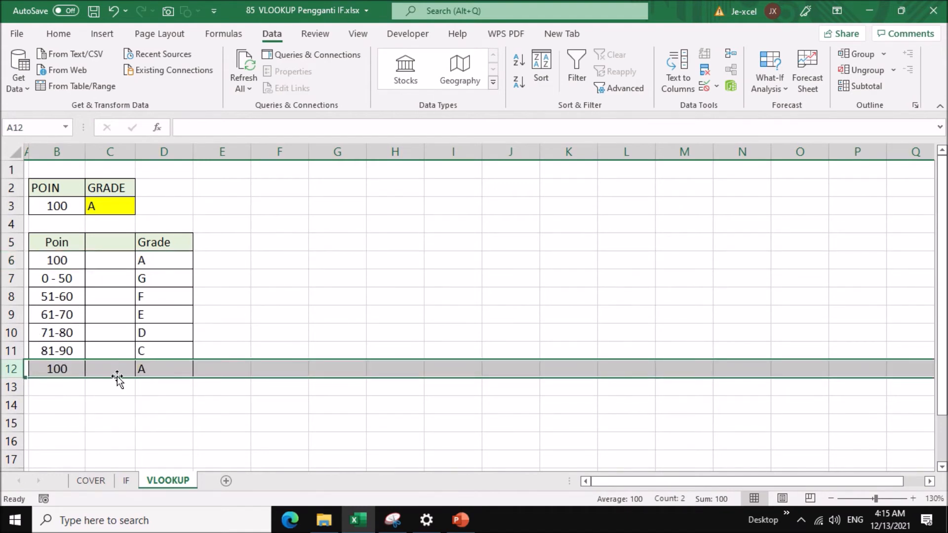
{"action": "key", "text": "ctrl+z"}
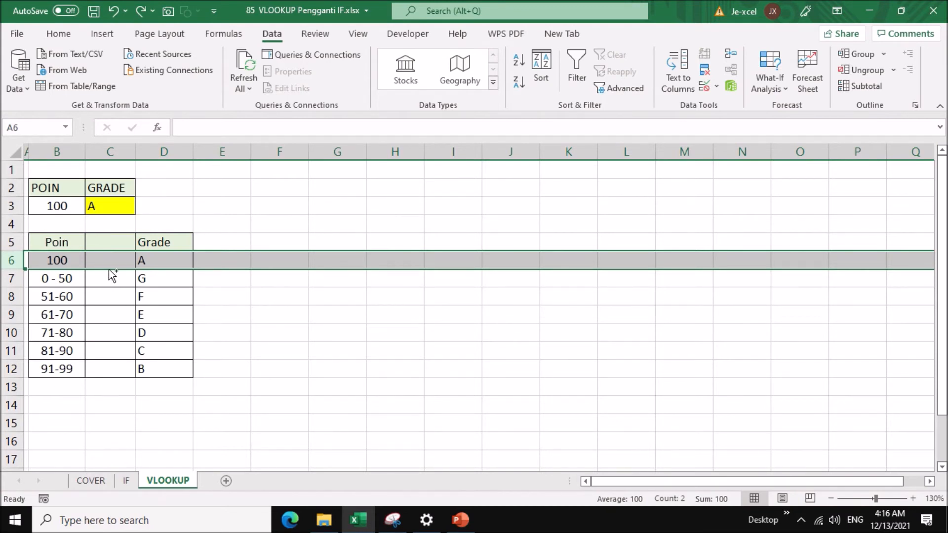
Place a copy of the 100 / A row in row 13 beneath the 91-99 row and delete the original row 6.
{"action": "left_click_drag", "start_coordinate": [113, 277], "coordinate": [105, 387]}
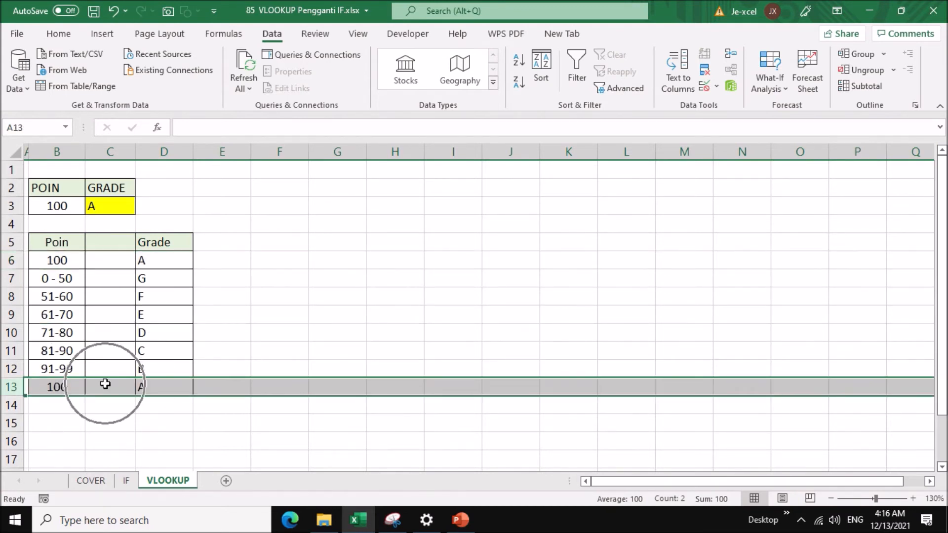
{"action": "left_click", "coordinate": [314, 277]}
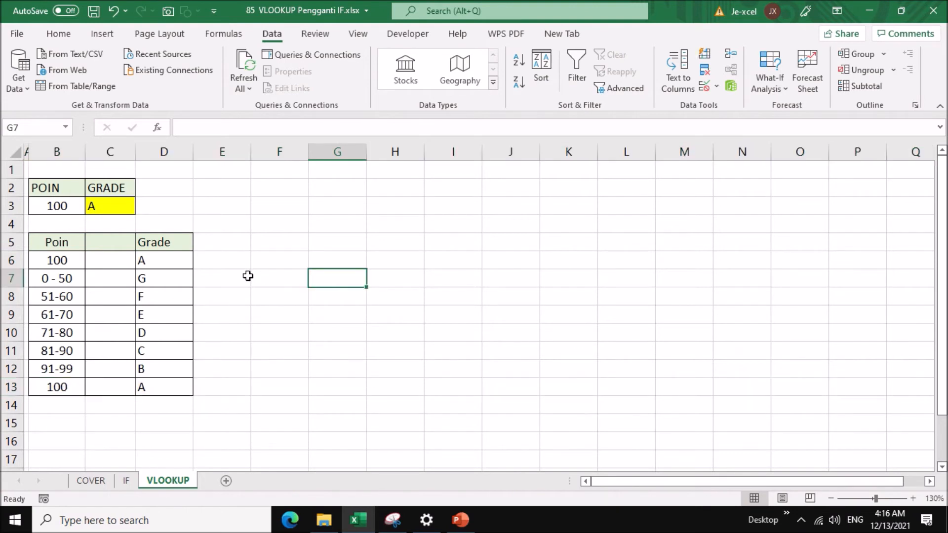
{"action": "left_click", "coordinate": [7, 260]}
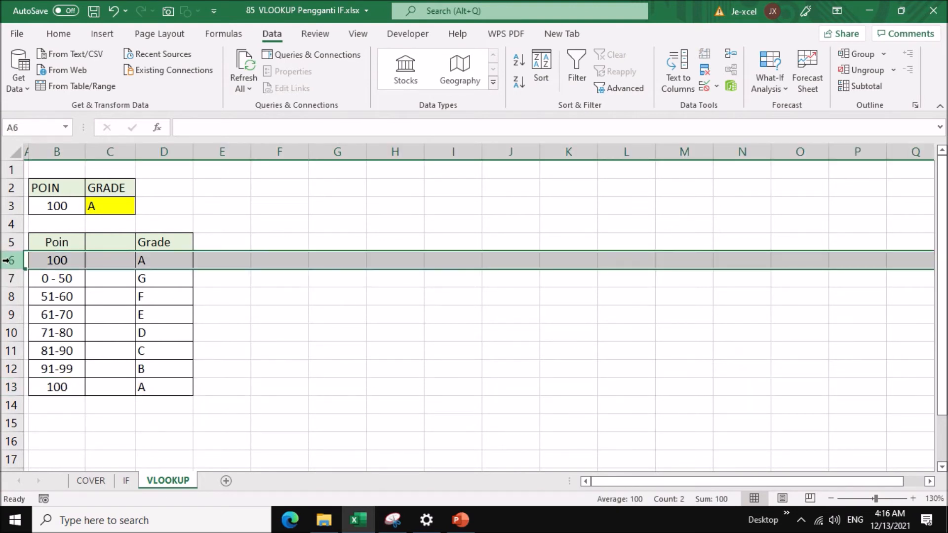
{"action": "right_click", "coordinate": [7, 260]}
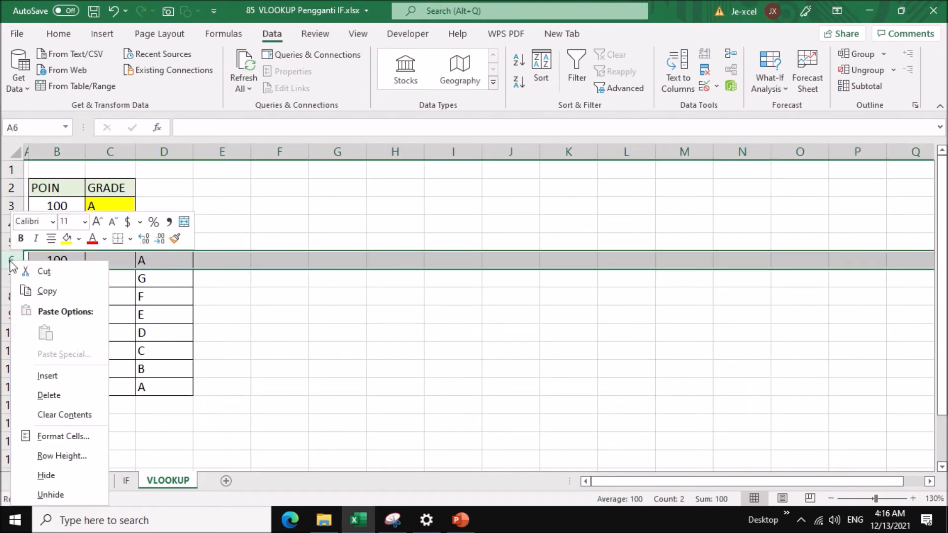
{"action": "left_click", "coordinate": [55, 398]}
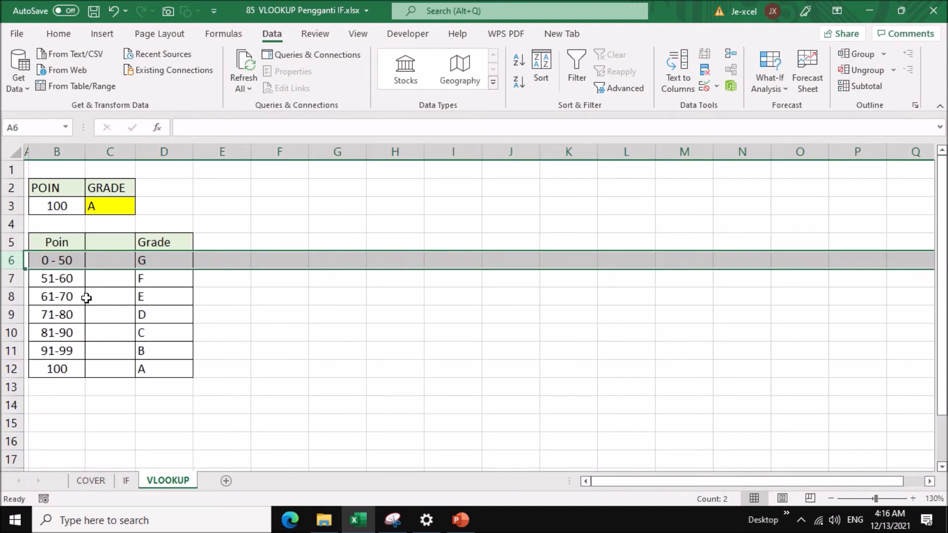
Fill C6:C12 with the lower limit of each point range: 0, 51, 61, 71, 81, 91 and 100.
{"action": "left_click", "coordinate": [111, 265]}
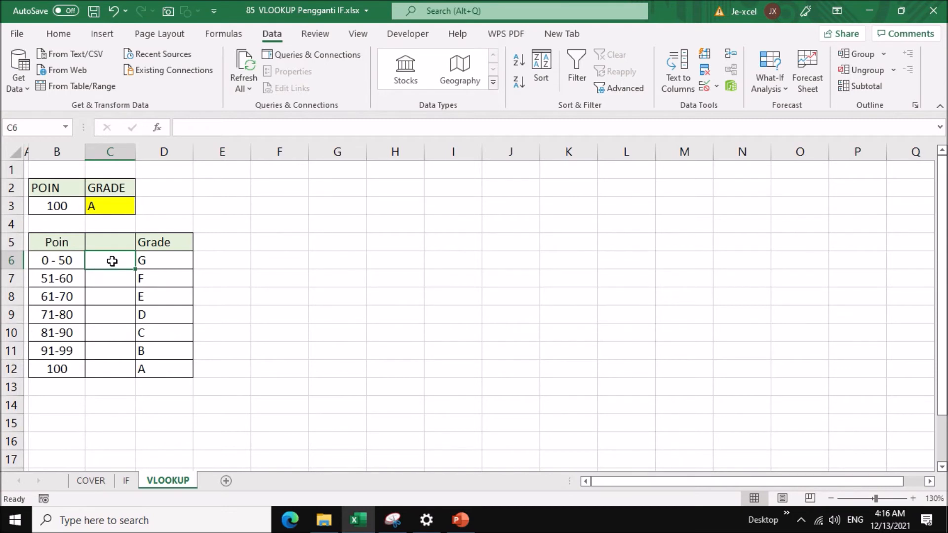
{"action": "type", "text": "0"}
{"action": "key", "text": "Return"}
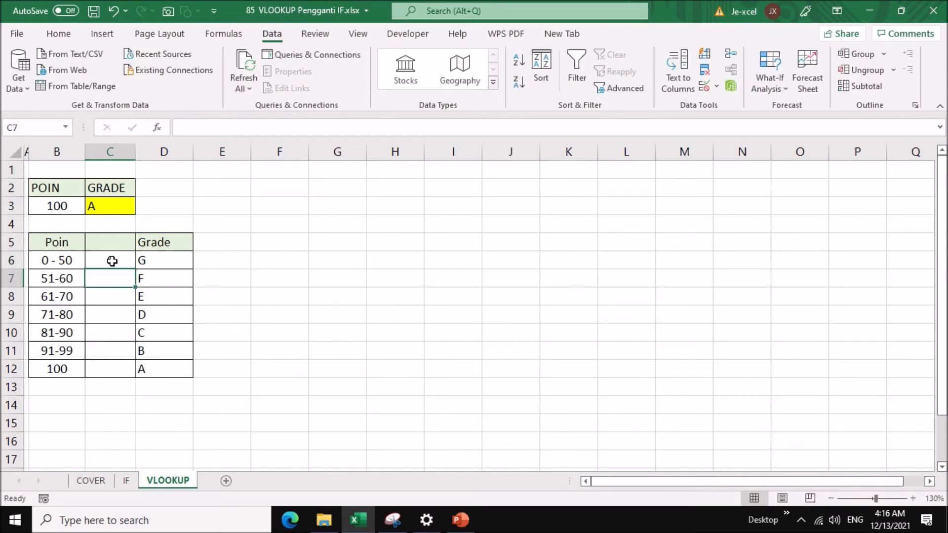
{"action": "type", "text": "51"}
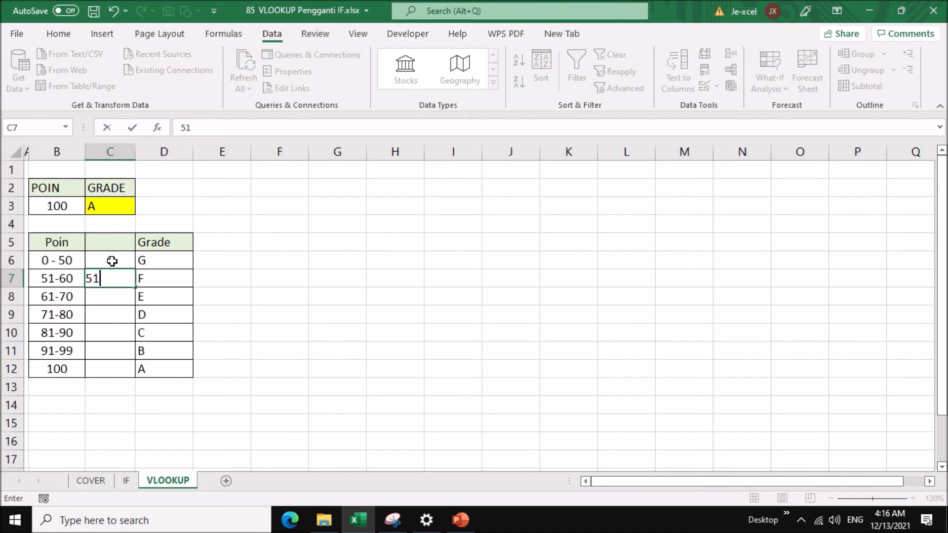
{"action": "key", "text": "Return"}
{"action": "type", "text": "61"}
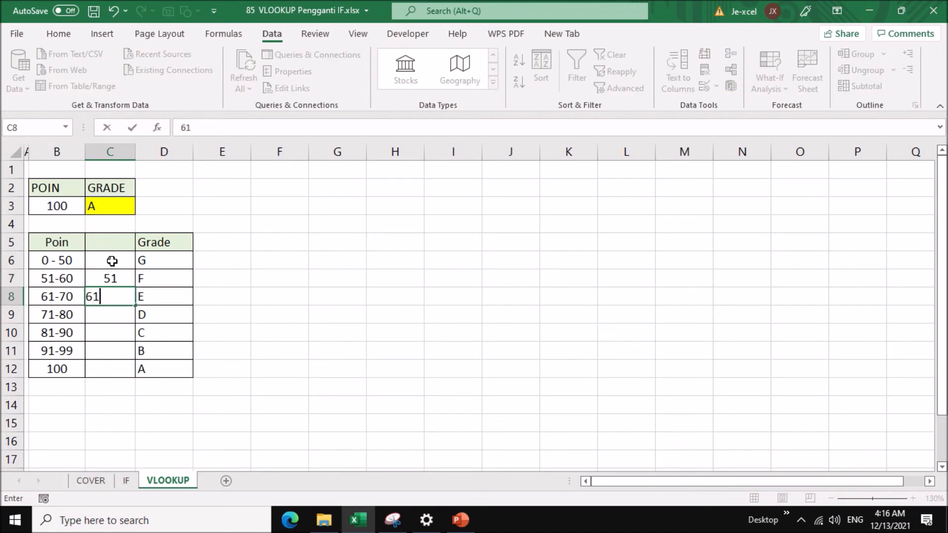
{"action": "key", "text": "Return"}
{"action": "type", "text": "71"}
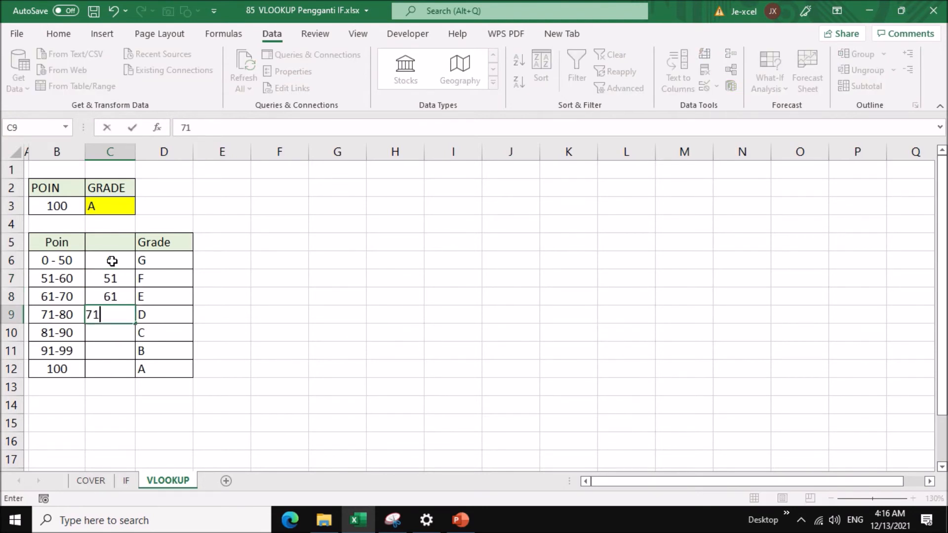
{"action": "key", "text": "Return"}
{"action": "type", "text": "81"}
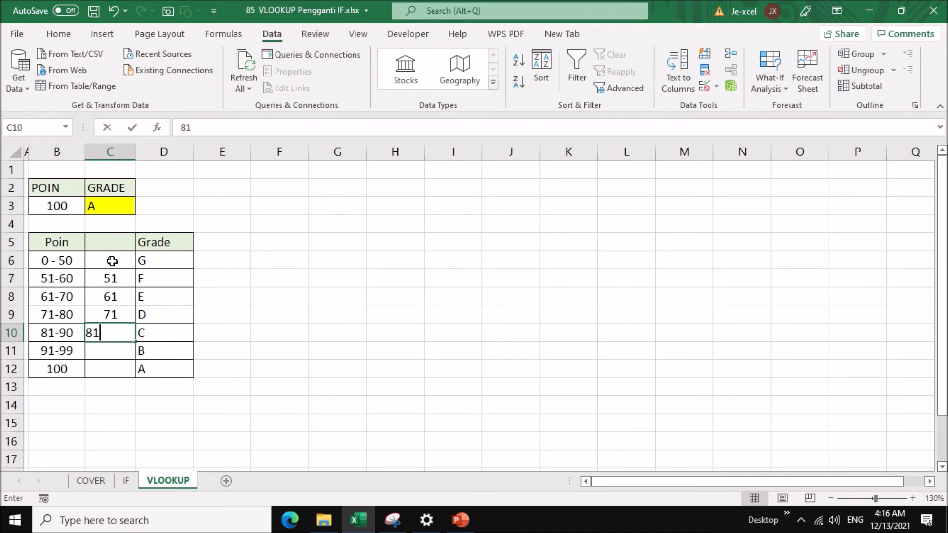
{"action": "key", "text": "Return"}
{"action": "type", "text": "91"}
{"action": "key", "text": "Return"}
{"action": "type", "text": "100"}
{"action": "key", "text": "Return"}
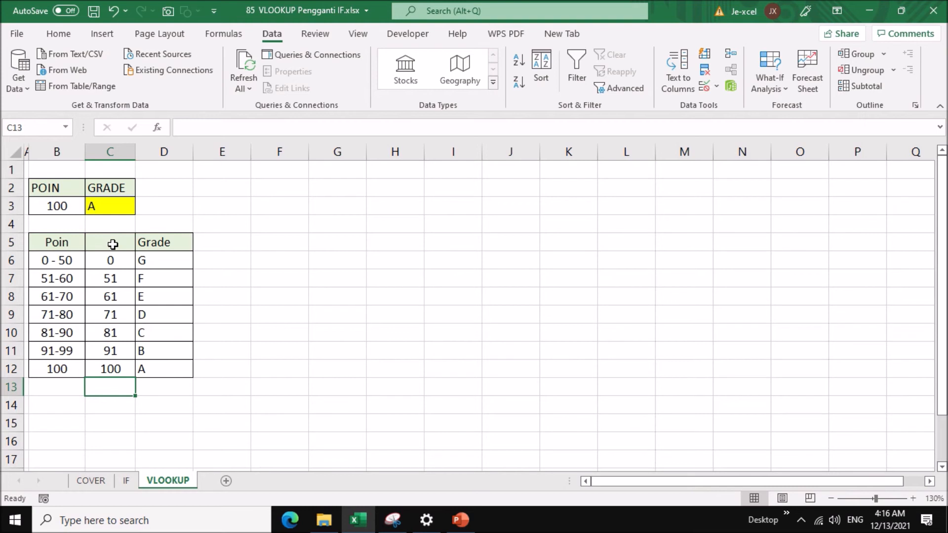
Replace the nested IF formula in C3 with =VLOOKUP(B3;C6:D12;2).
{"action": "left_click_drag", "start_coordinate": [113, 244], "coordinate": [153, 375]}
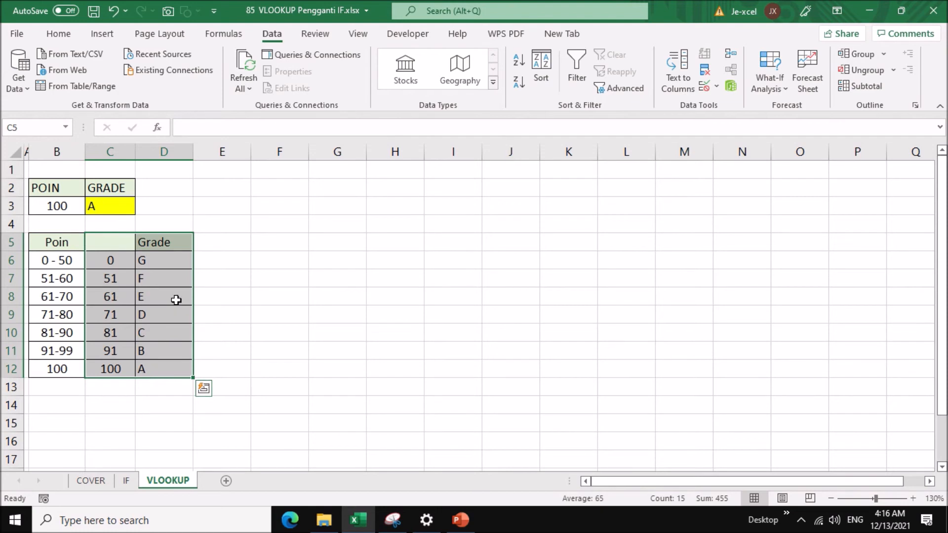
{"action": "left_click", "coordinate": [118, 209]}
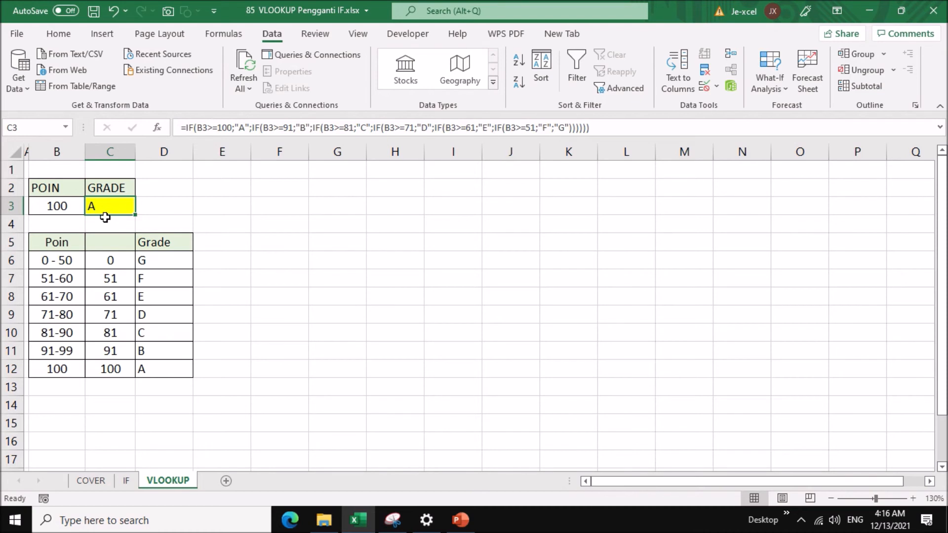
{"action": "type", "text": "="}
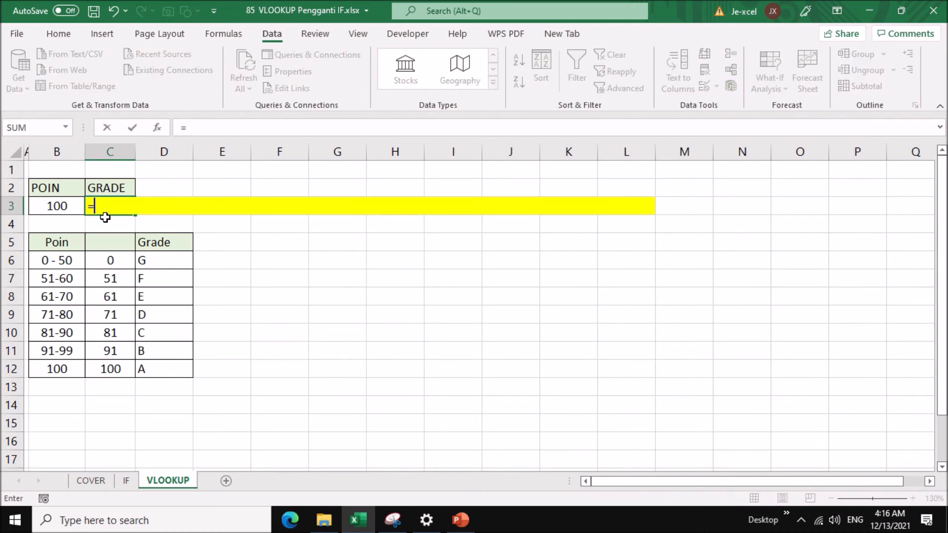
{"action": "type", "text": "vloo"}
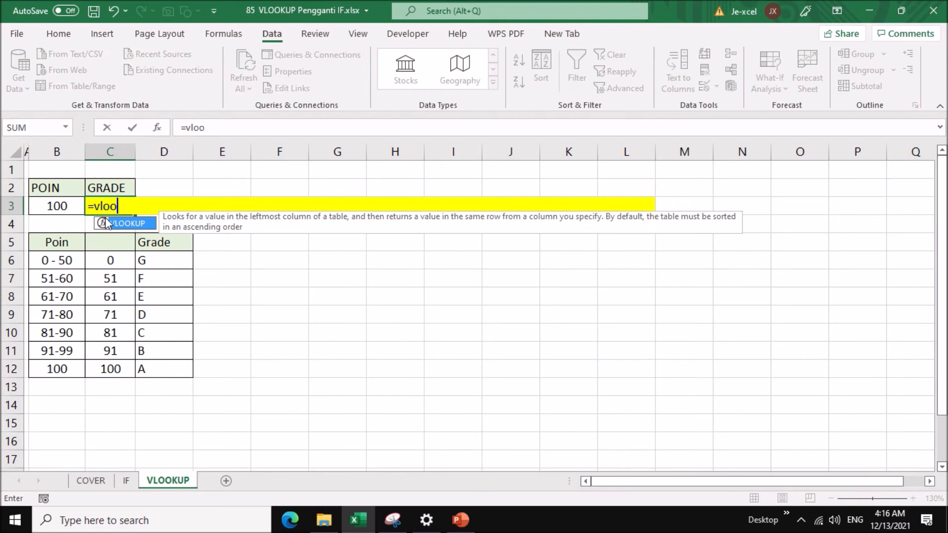
{"action": "type", "text": "kup("}
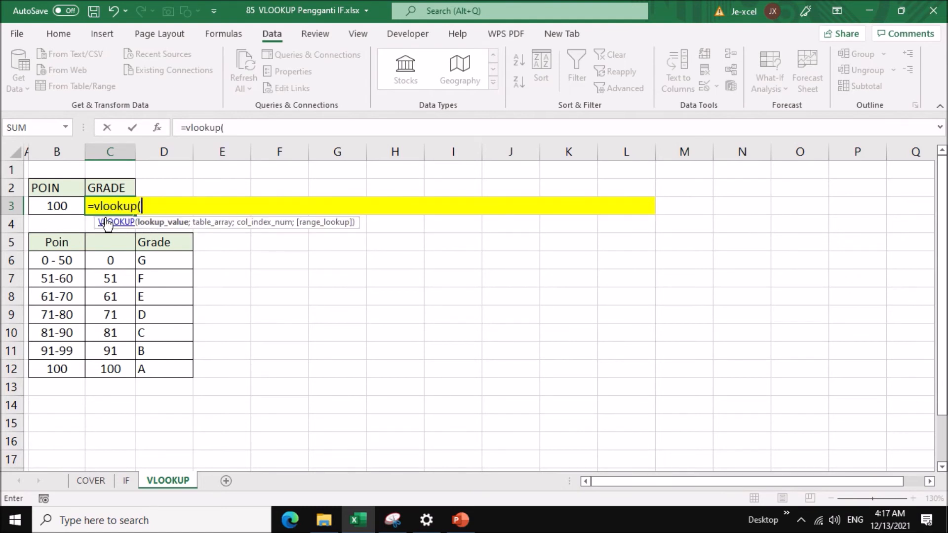
{"action": "left_click", "coordinate": [52, 206]}
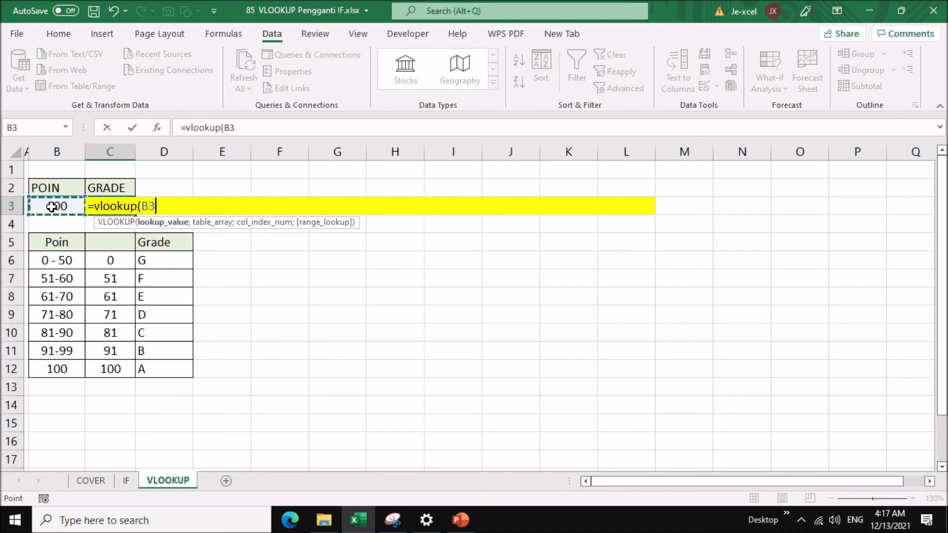
{"action": "type", "text": ";"}
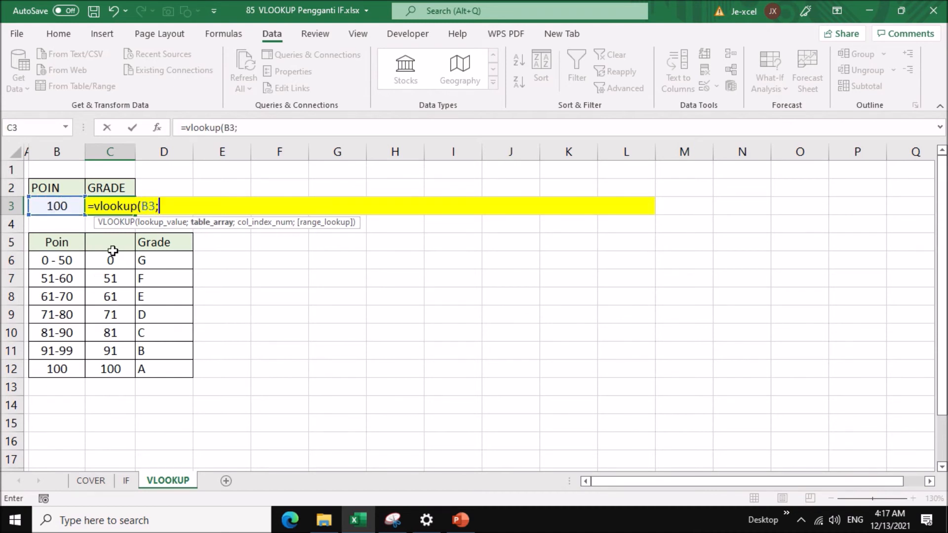
{"action": "left_click_drag", "start_coordinate": [108, 258], "coordinate": [171, 354]}
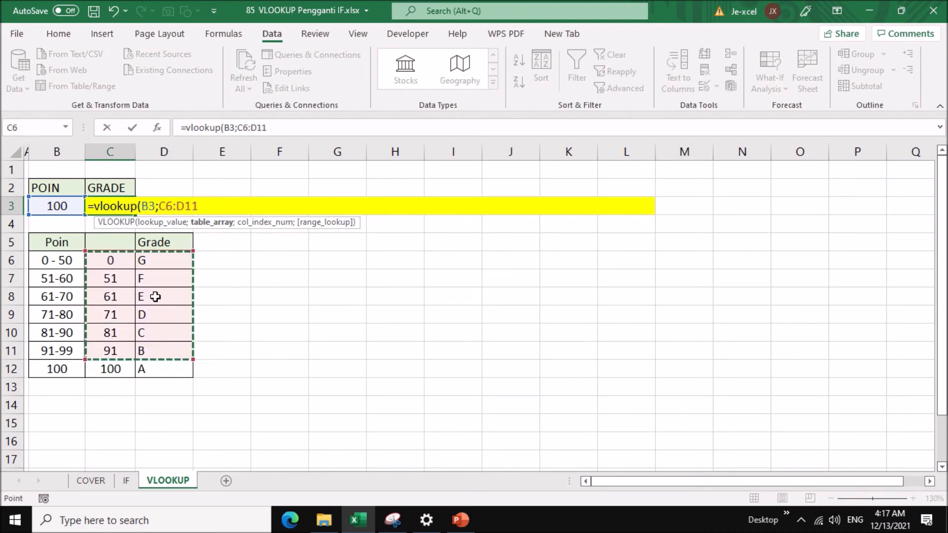
{"action": "left_click_drag", "start_coordinate": [129, 261], "coordinate": [174, 373]}
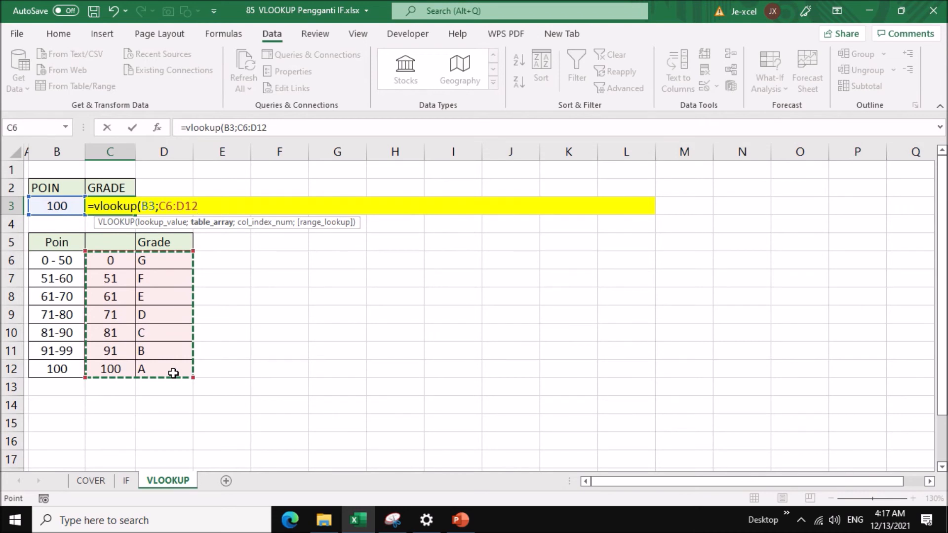
{"action": "type", "text": ";"}
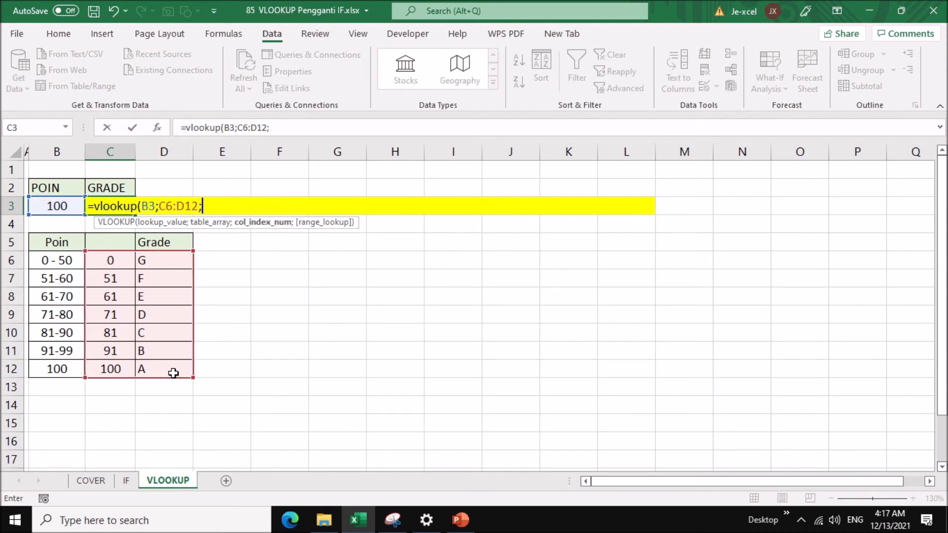
{"action": "type", "text": "2)"}
{"action": "key", "text": "Return"}
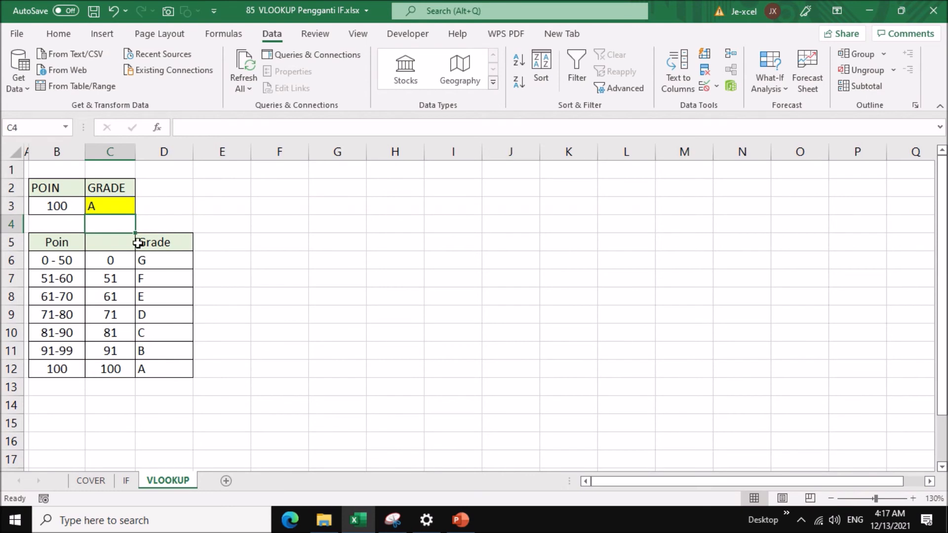
Test the VLOOKUP formula by setting the points in B3 to 0, 70 and finally 85.
{"action": "left_click", "coordinate": [115, 208]}
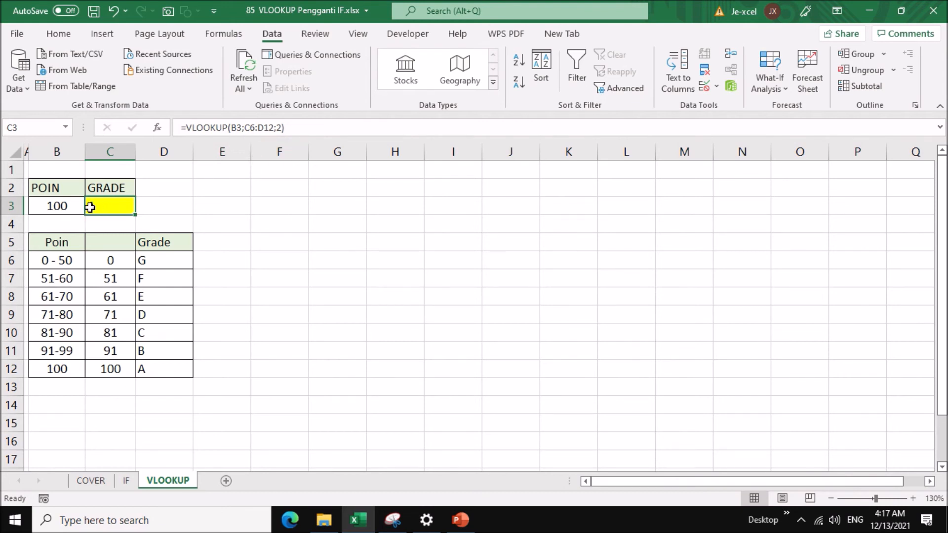
{"action": "left_click", "coordinate": [68, 207]}
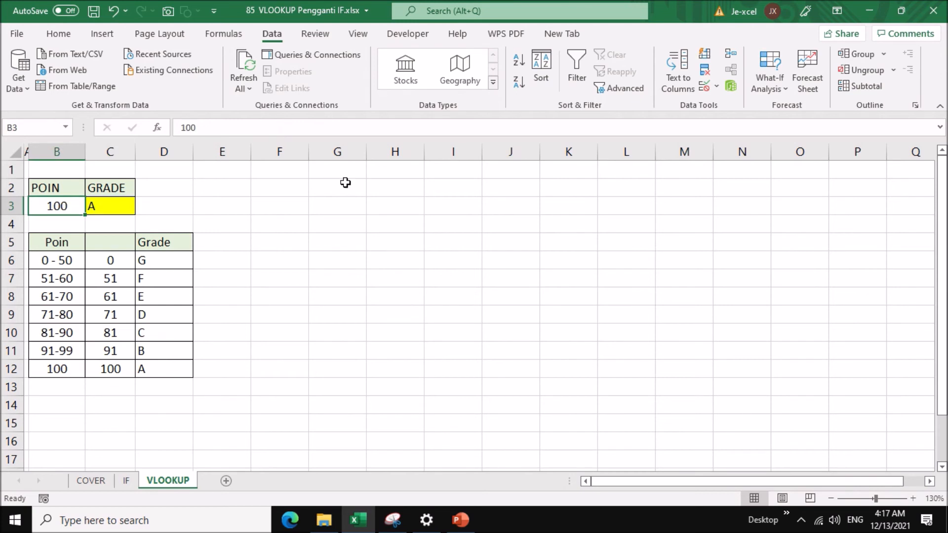
{"action": "type", "text": "0"}
{"action": "key", "text": "Return"}
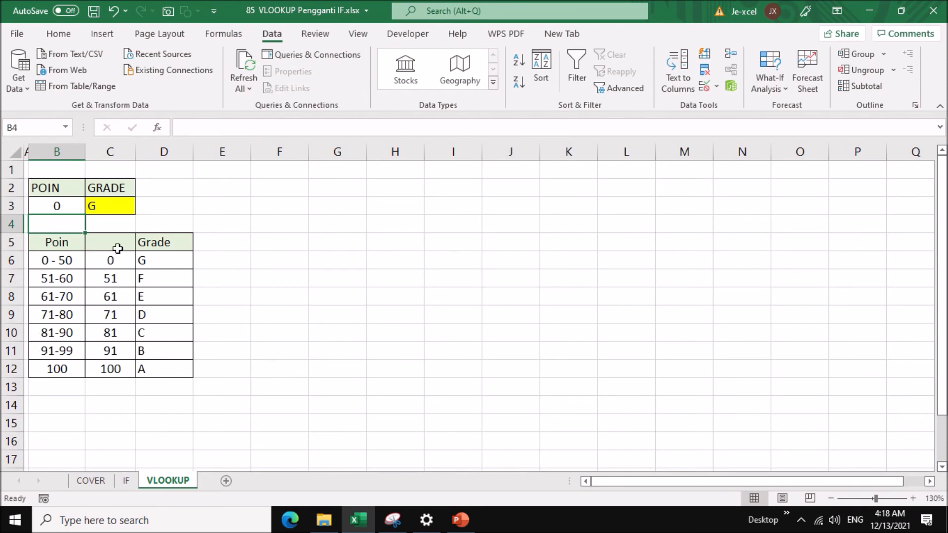
{"action": "left_click", "coordinate": [74, 207]}
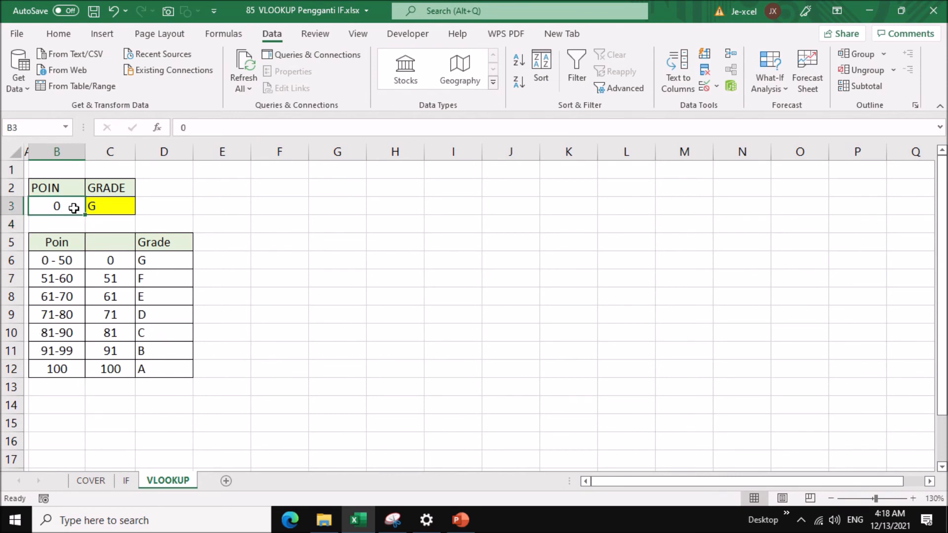
{"action": "type", "text": "70"}
{"action": "key", "text": "Return"}
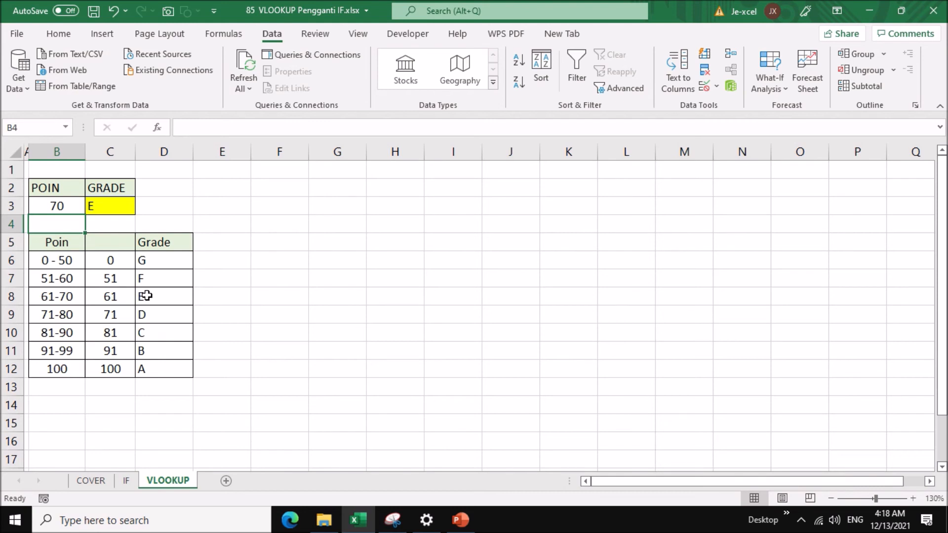
{"action": "left_click", "coordinate": [65, 208]}
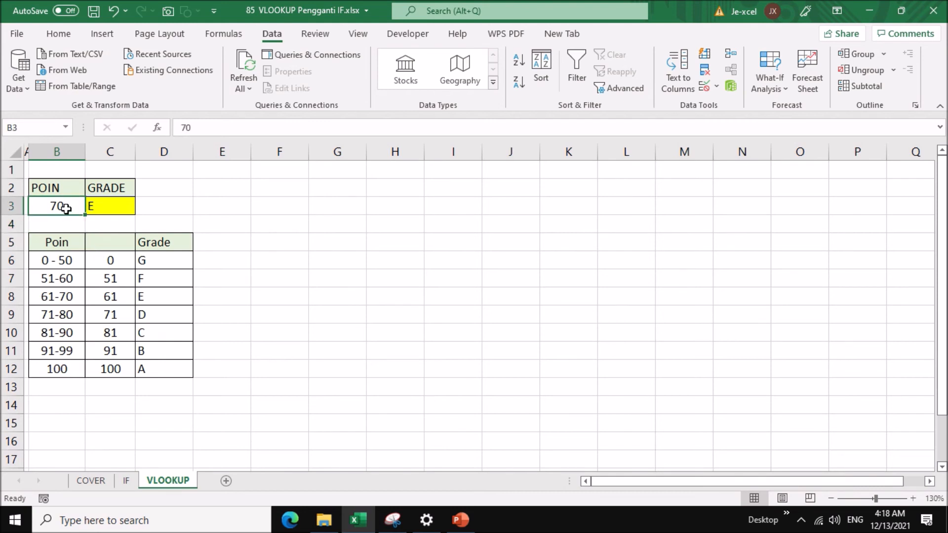
{"action": "type", "text": "85"}
{"action": "key", "text": "Return"}
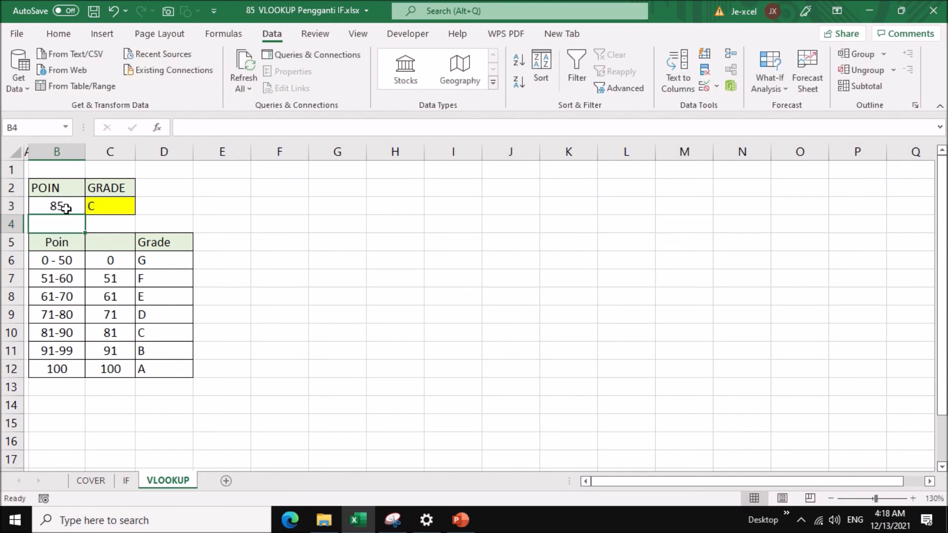
{"action": "left_click", "coordinate": [65, 208]}
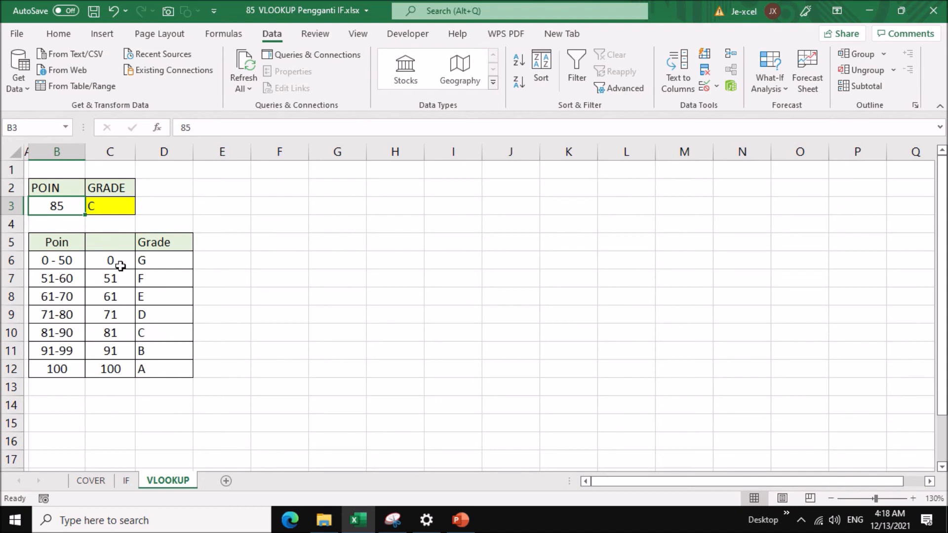
{"action": "left_click", "coordinate": [106, 209]}
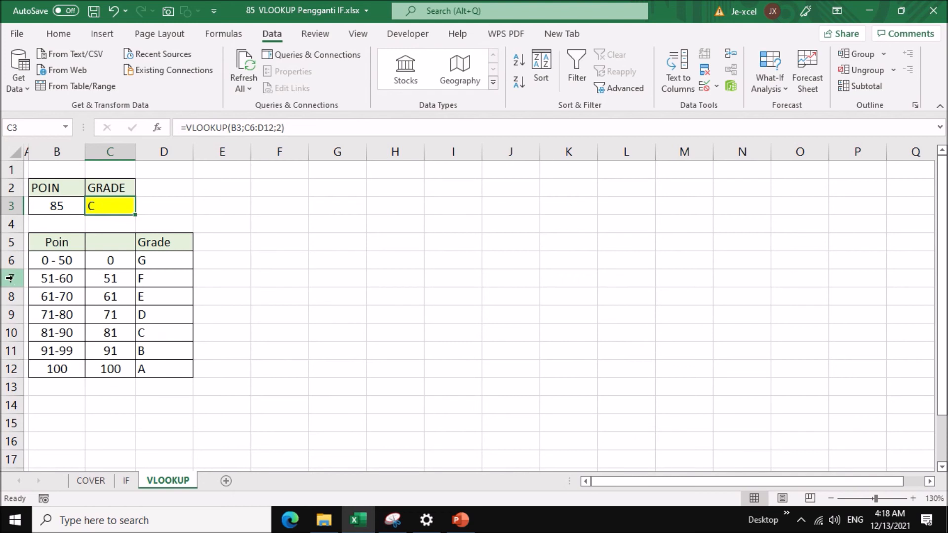
Insert two blank rows between the 0 - 50 and 51-60 rows of the grade table.
{"action": "left_click_drag", "start_coordinate": [15, 294], "coordinate": [14, 295]}
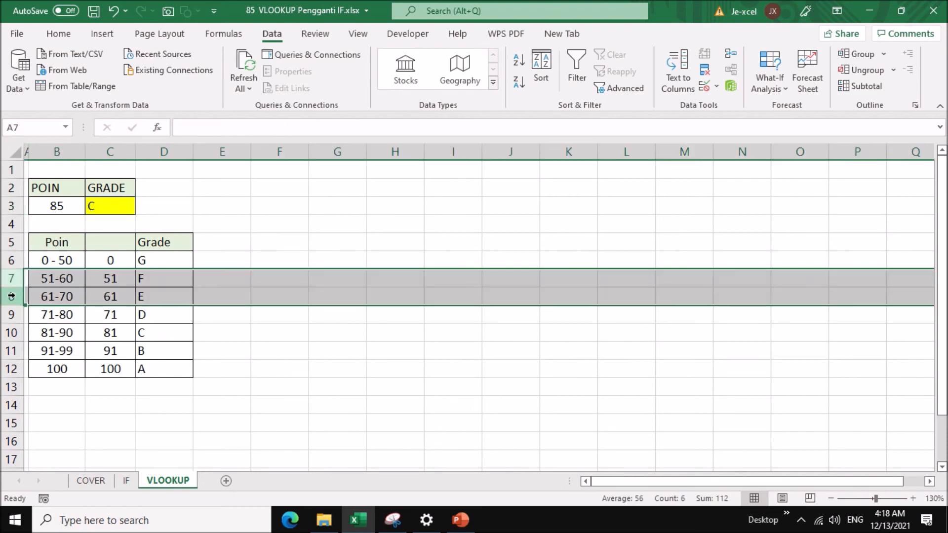
{"action": "right_click", "coordinate": [10, 280]}
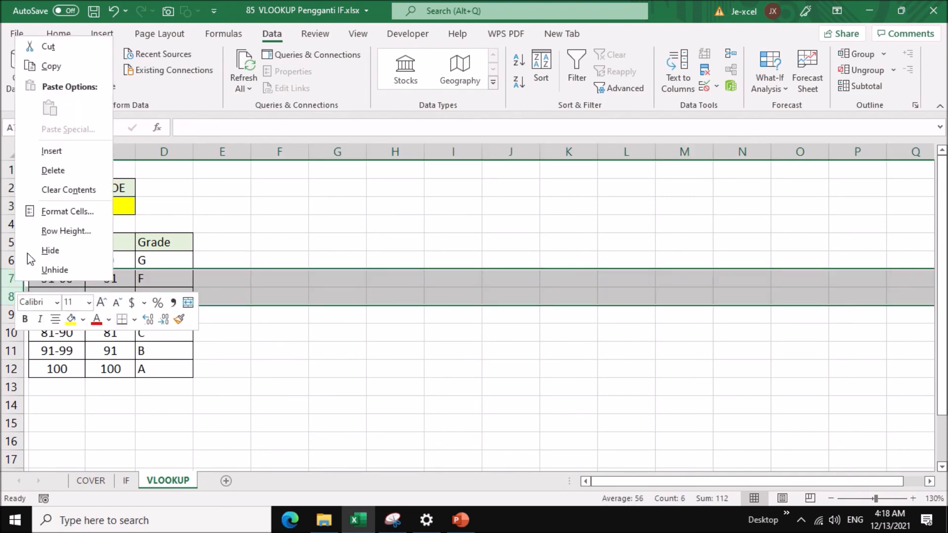
{"action": "left_click", "coordinate": [59, 153]}
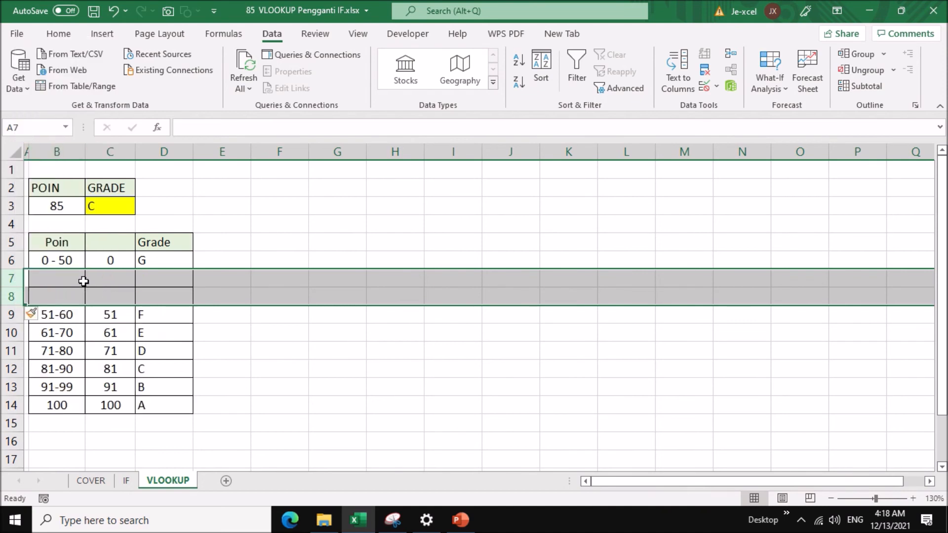
Change the point range in B6 to 0 - 20 and enter 21-40 in B7 and 41-50 in B8.
{"action": "left_click", "coordinate": [78, 260]}
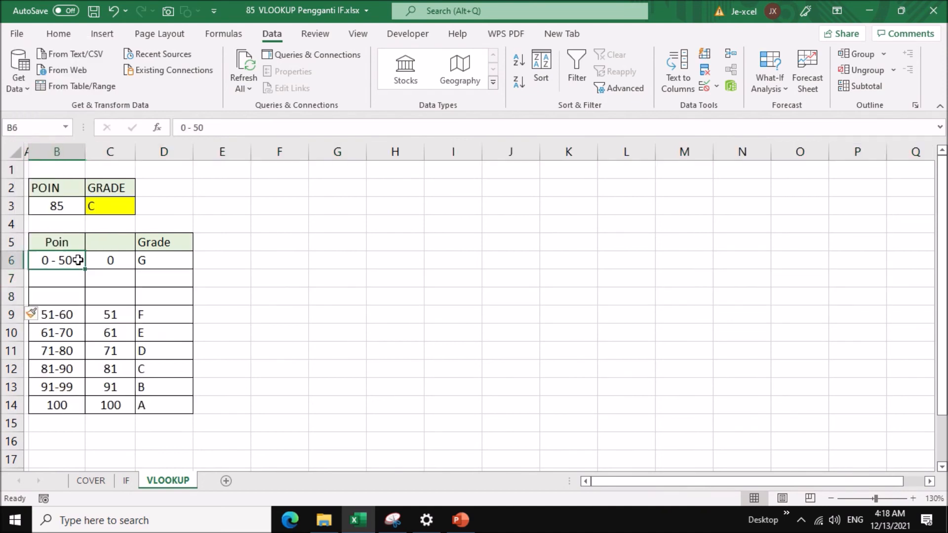
{"action": "double_click", "coordinate": [78, 260]}
{"action": "key", "text": "BackSpace"}
{"action": "key", "text": "BackSpace"}
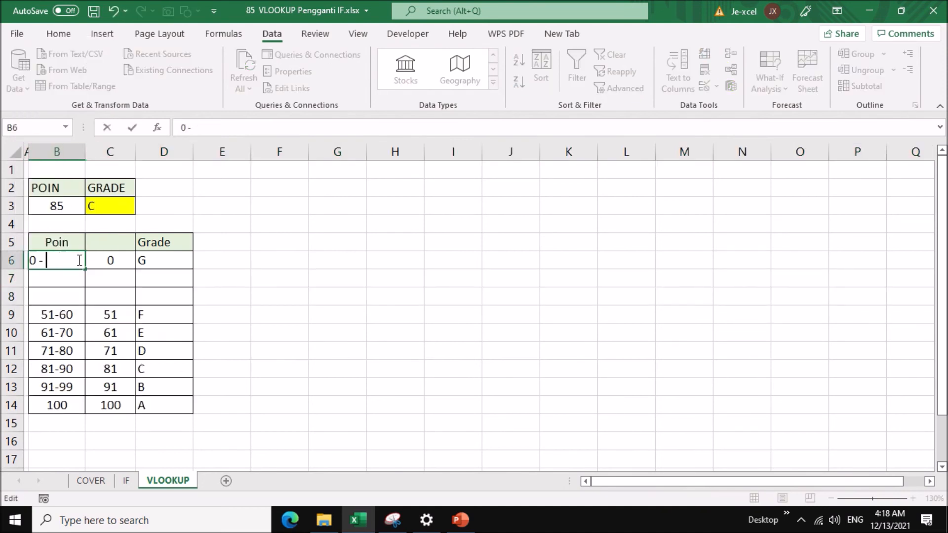
{"action": "type", "text": "20"}
{"action": "key", "text": "Return"}
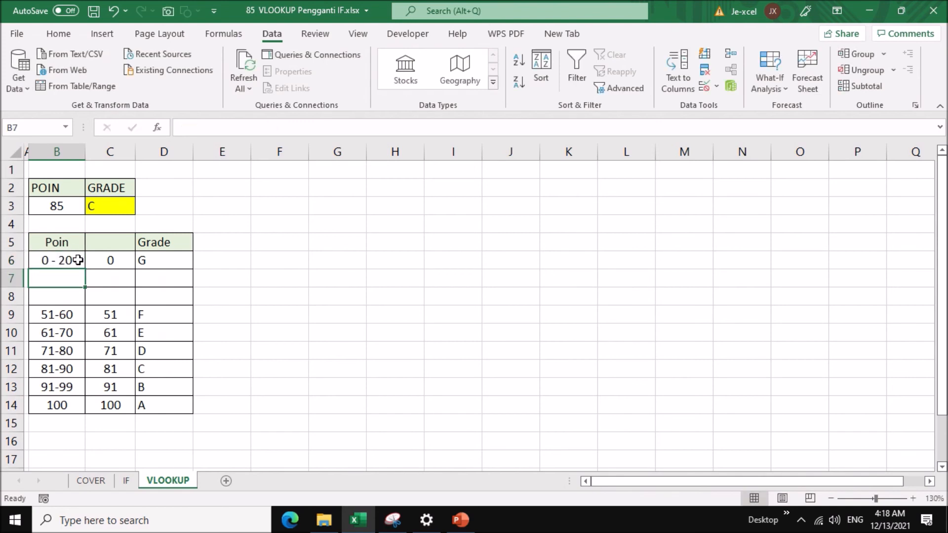
{"action": "type", "text": "21-"}
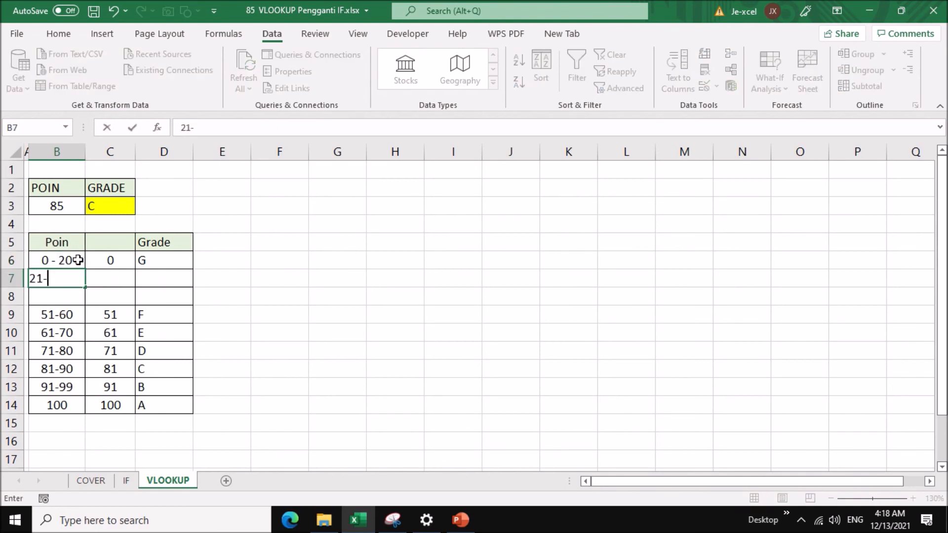
{"action": "type", "text": "40"}
{"action": "key", "text": "Return"}
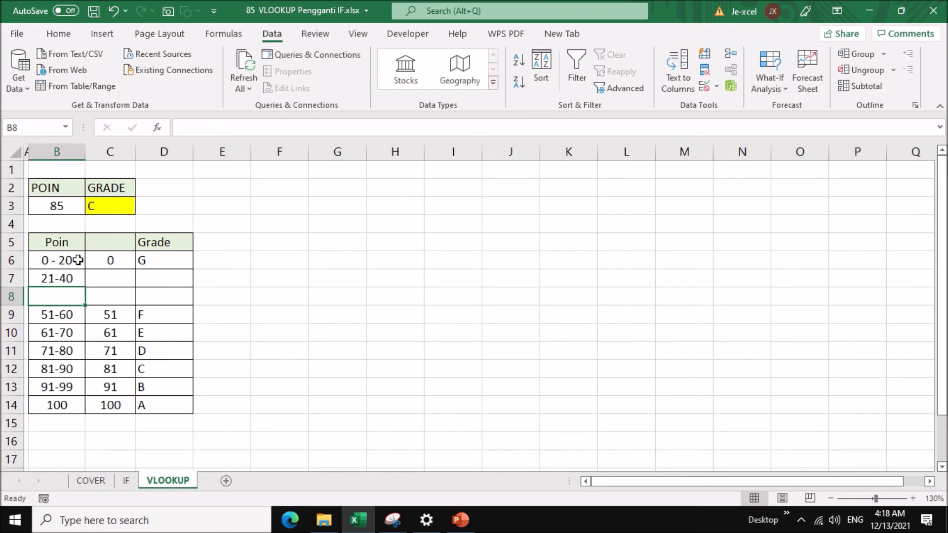
{"action": "type", "text": "41"}
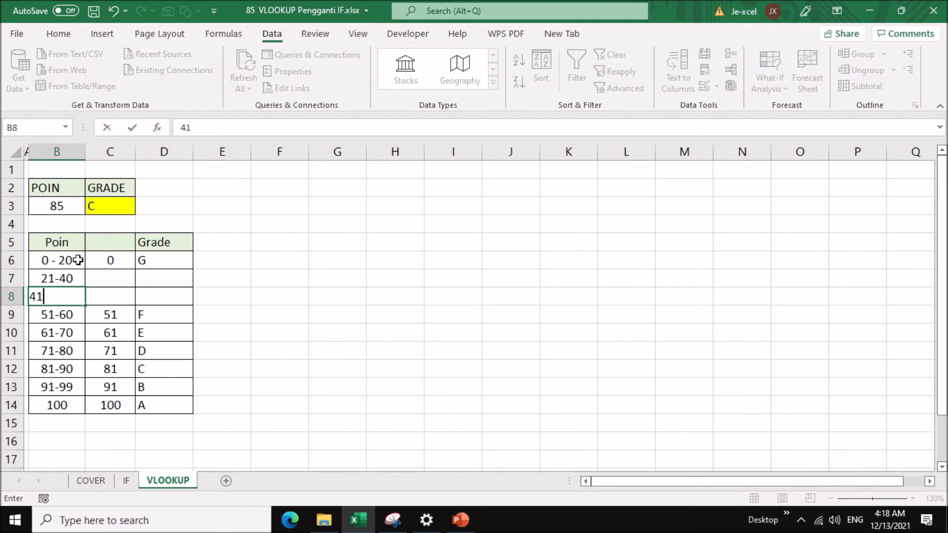
{"action": "type", "text": "-50"}
{"action": "key", "text": "Return"}
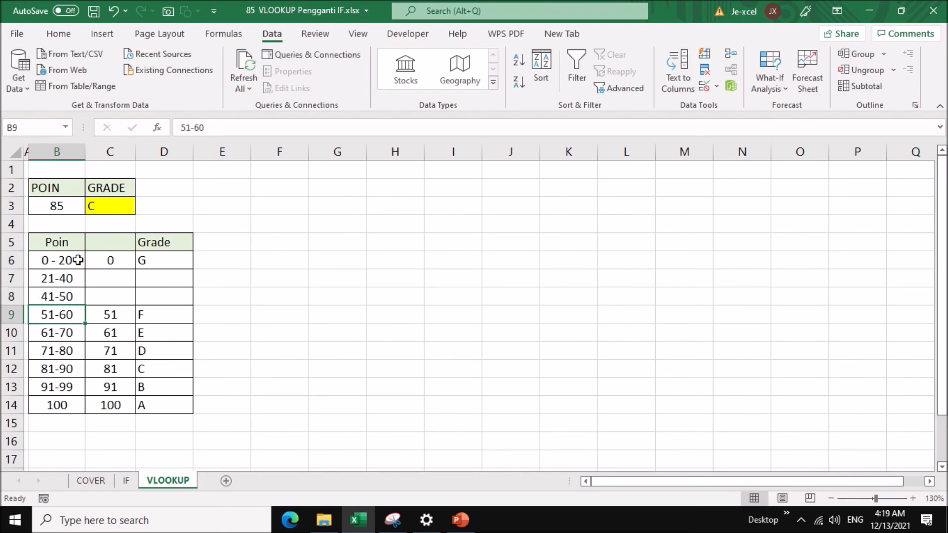
Enter the lower limits 21 in C7 and 41 in C8.
{"action": "left_click", "coordinate": [115, 262]}
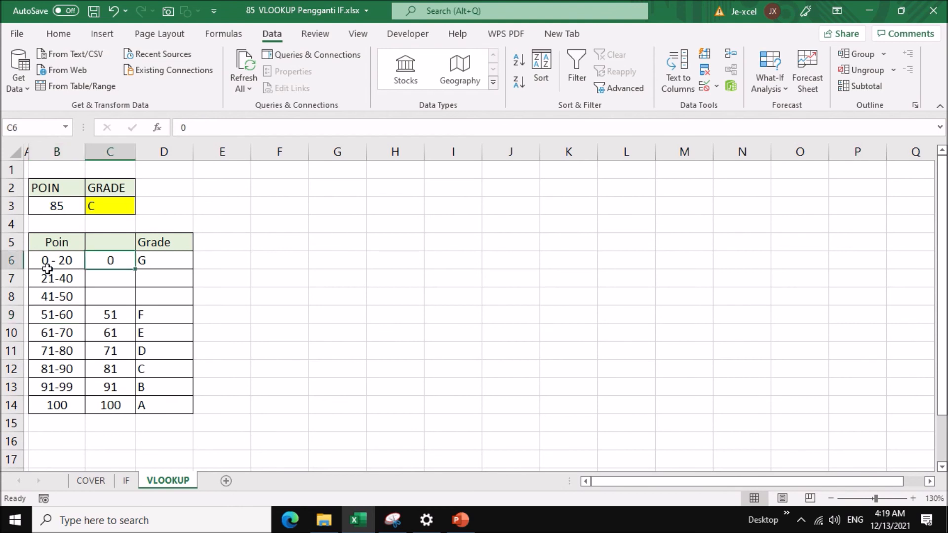
{"action": "left_click", "coordinate": [103, 286]}
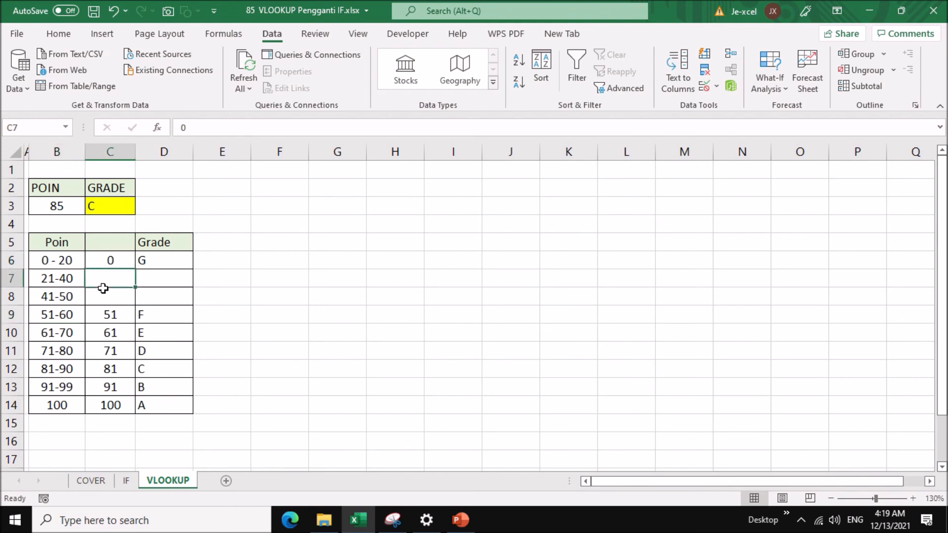
{"action": "type", "text": "21"}
{"action": "key", "text": "Return"}
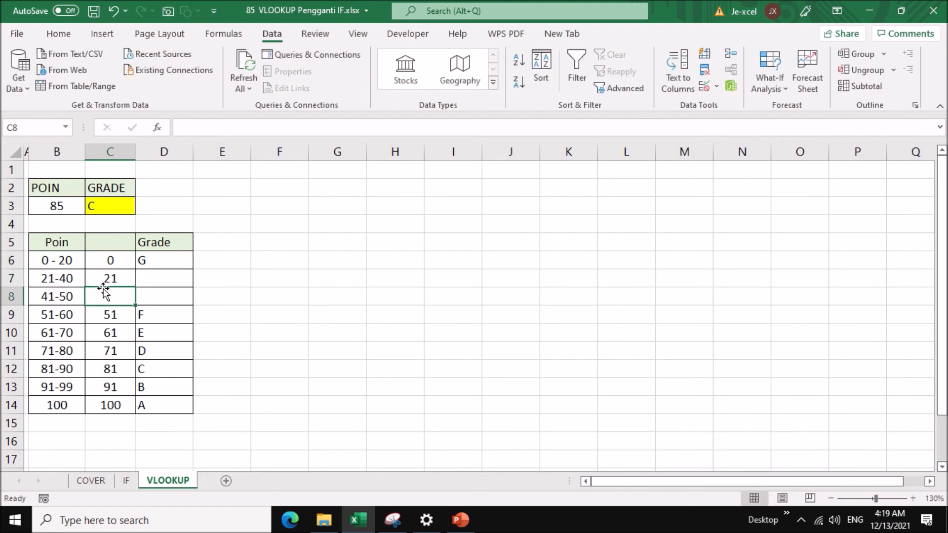
{"action": "type", "text": "41"}
{"action": "key", "text": "Return"}
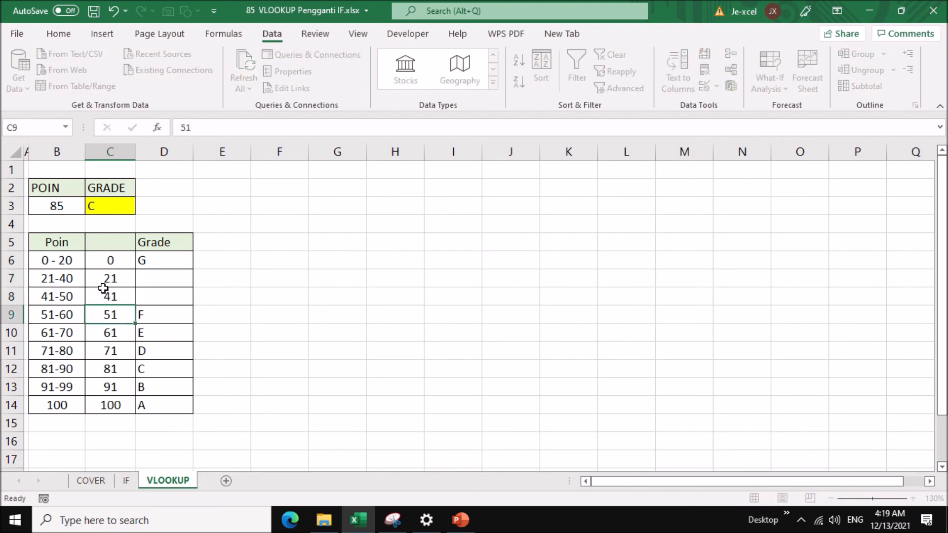
Set the grades to G in D8, H in D7 and I in D6.
{"action": "left_click", "coordinate": [157, 298]}
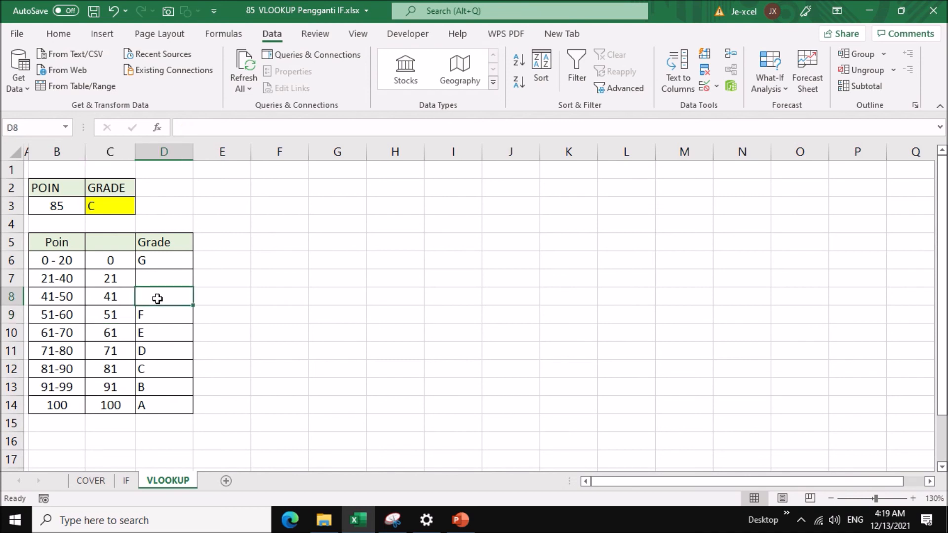
{"action": "type", "text": "G"}
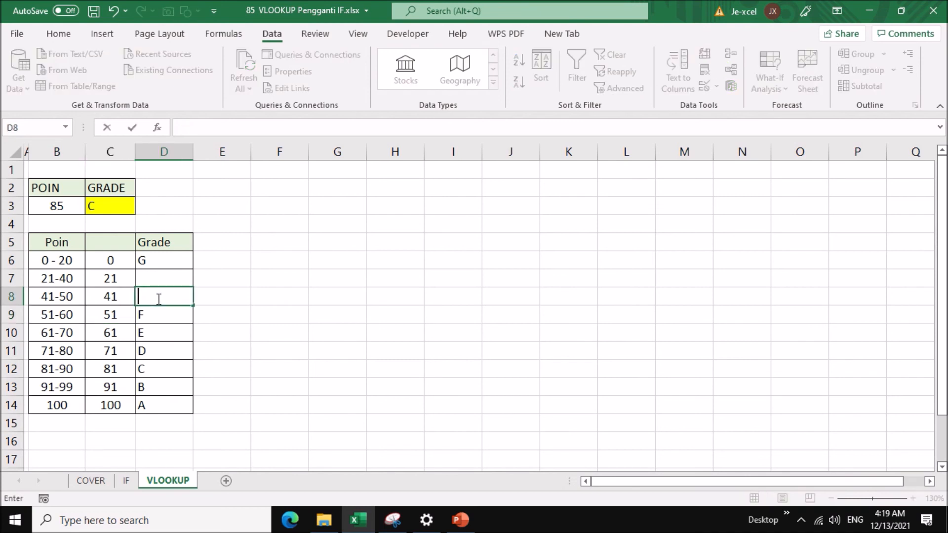
{"action": "left_click", "coordinate": [150, 280]}
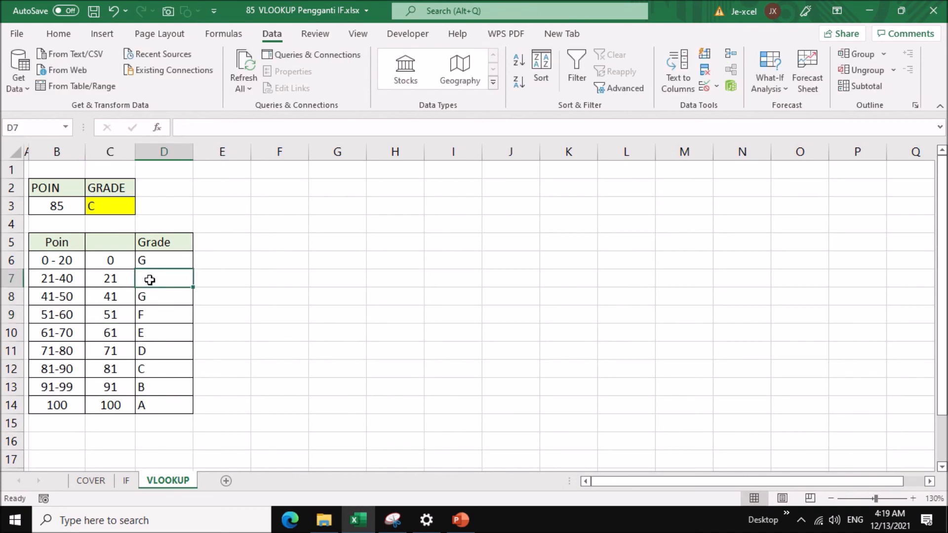
{"action": "type", "text": "H"}
{"action": "left_click", "coordinate": [157, 261]}
{"action": "type", "text": "I"}
{"action": "key", "text": "Return"}
Test the extended table by setting the points in B3 to 25, and check the grade and table range of the VLOOKUP formula in C3.
{"action": "left_click", "coordinate": [60, 207]}
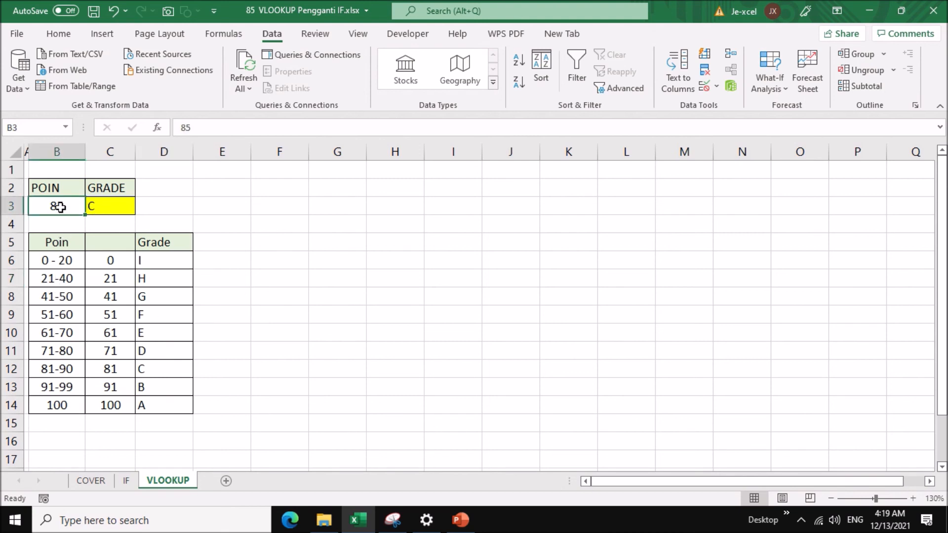
{"action": "type", "text": "25"}
{"action": "key", "text": "Return"}
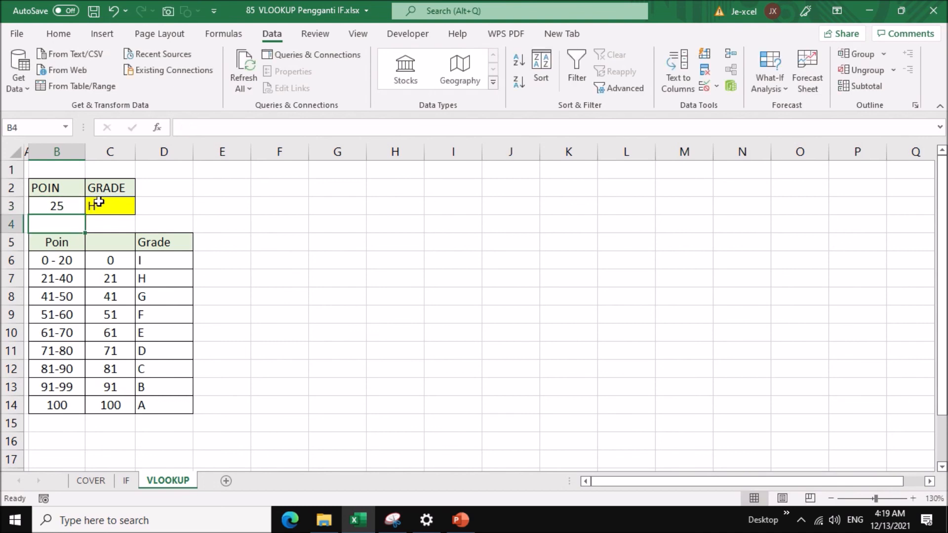
{"action": "left_click", "coordinate": [58, 205]}
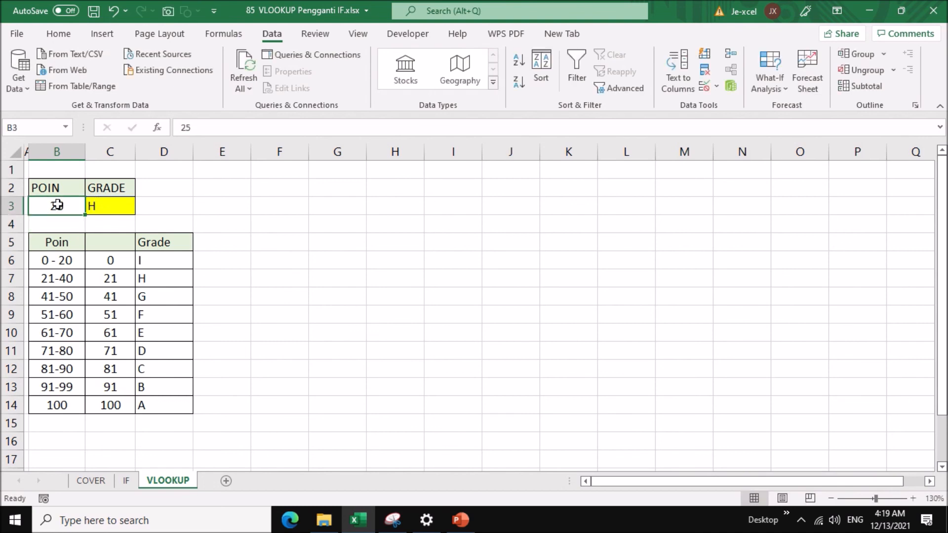
{"action": "left_click", "coordinate": [151, 279]}
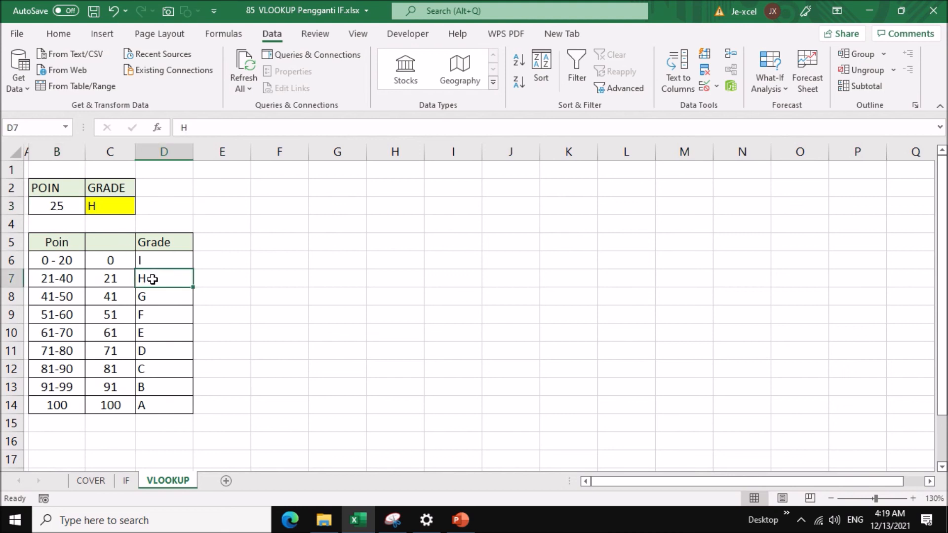
{"action": "left_click", "coordinate": [120, 209]}
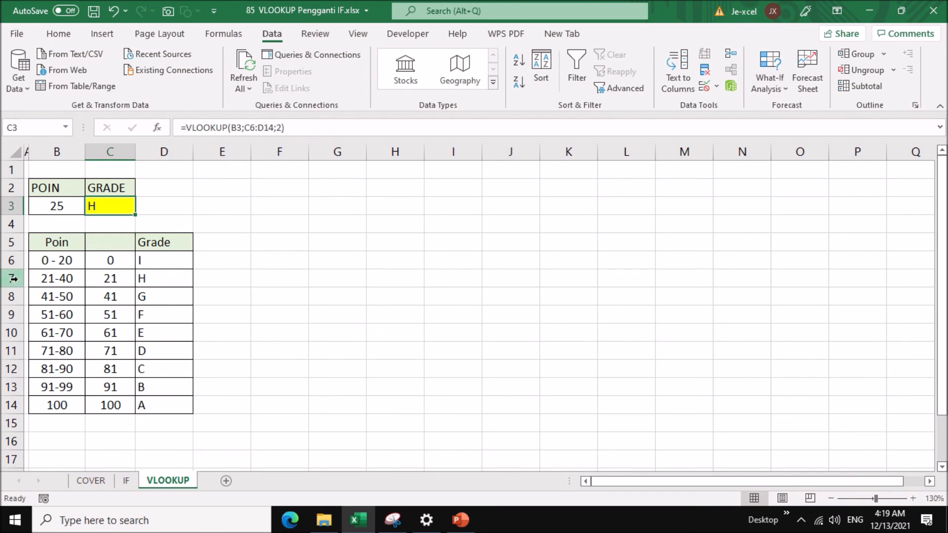
{"action": "left_click", "coordinate": [57, 261]}
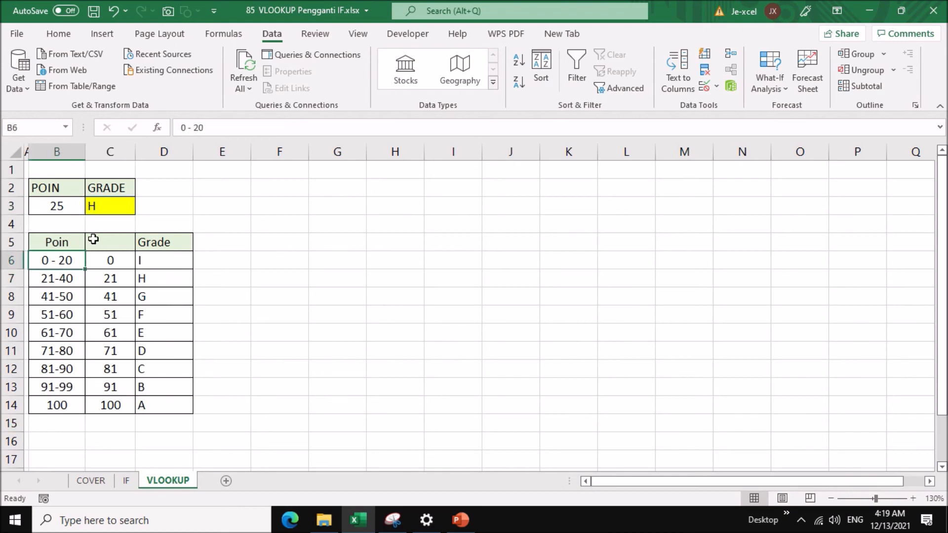
{"action": "left_click", "coordinate": [127, 208]}
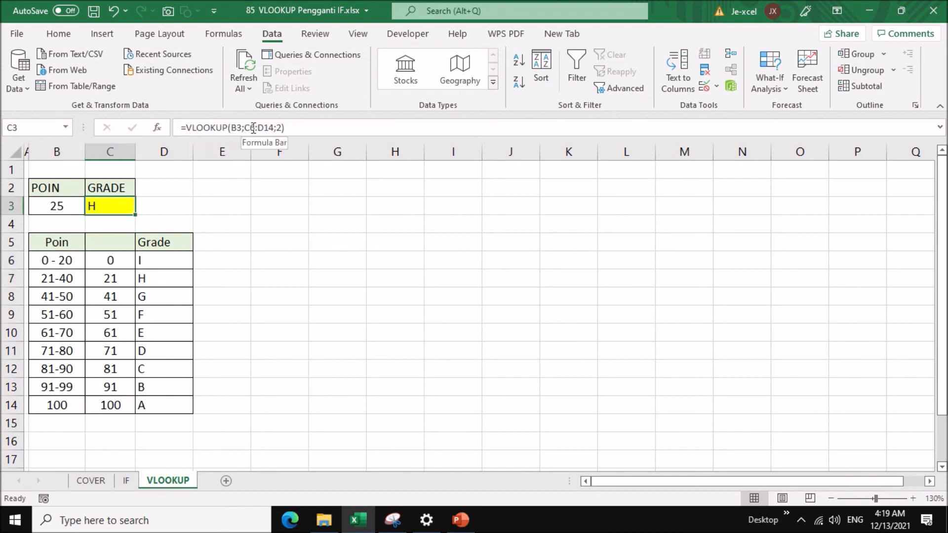